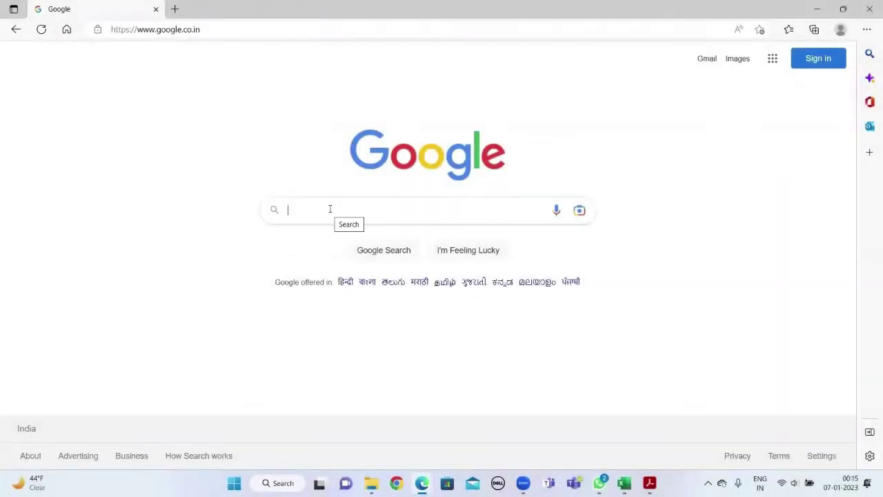
- Search Google for 'dms iit delhi', correcting the trailing typo
type("dms")
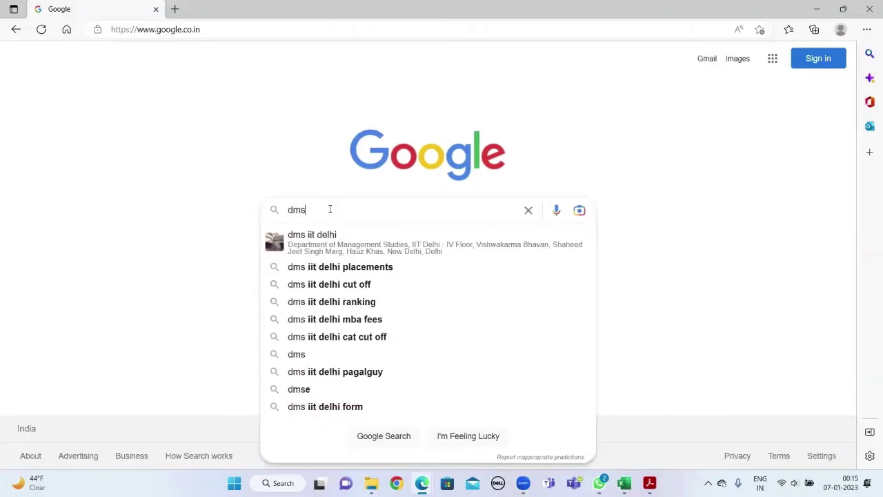
type(" iit delhio")
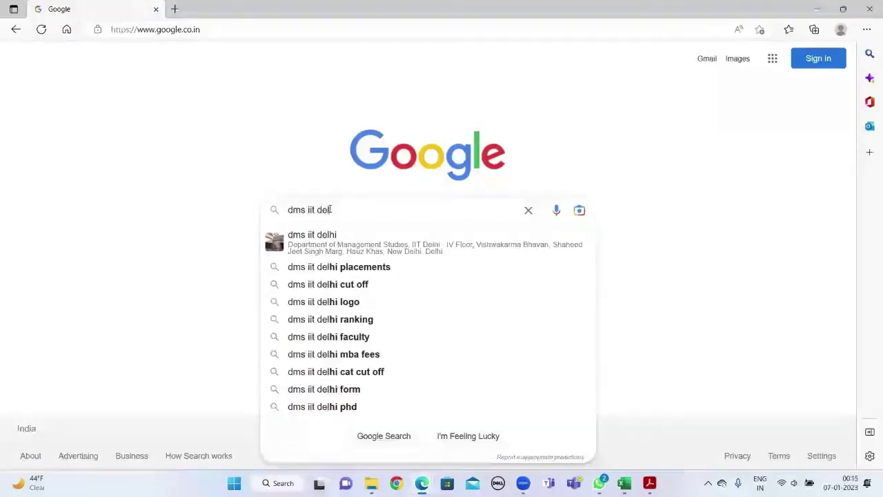
key("BackSpace")
key("Return")
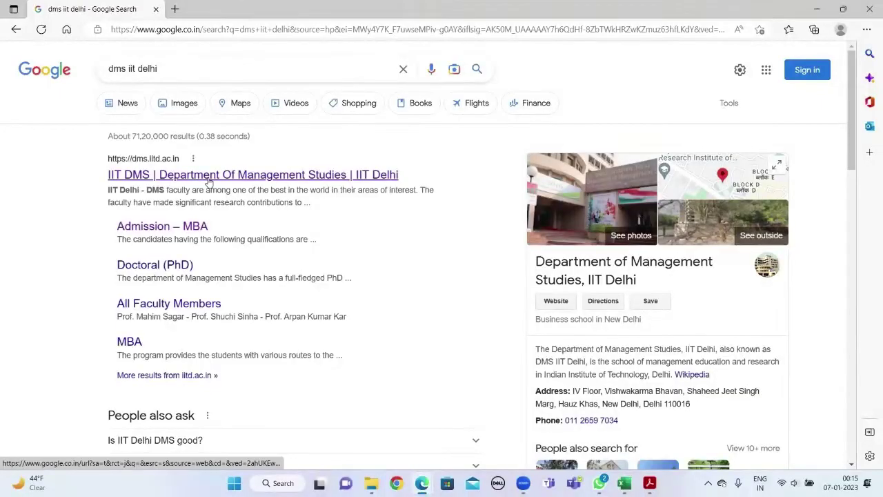
- Open the IIT DMS site, go to Admissions > MBA, and follow 'Click here to apply' to the login page
left_click(209, 175)
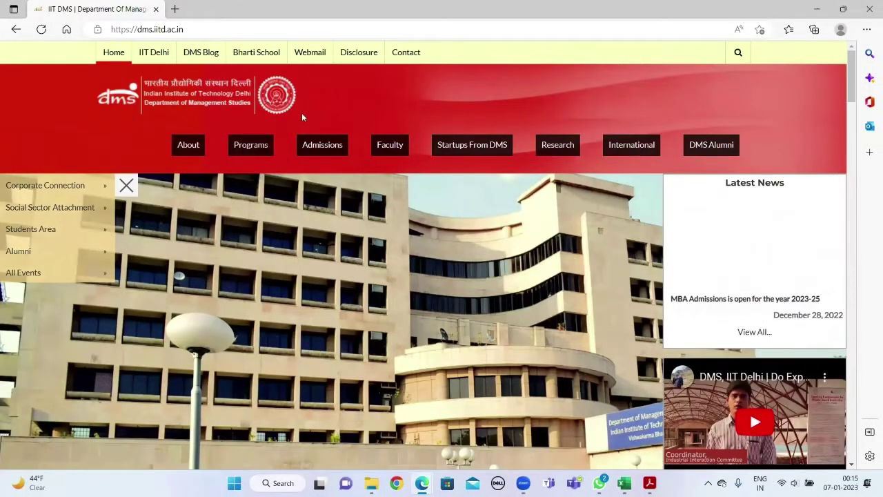
mouse_move(321, 145)
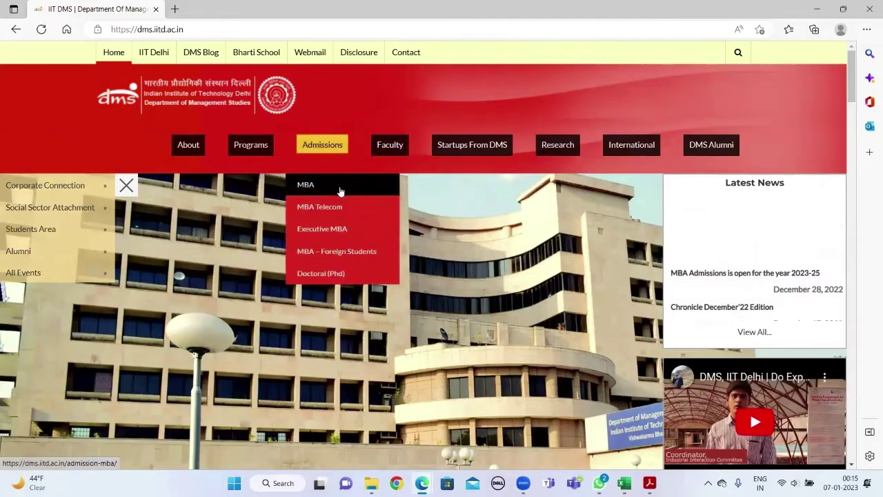
left_click(340, 191)
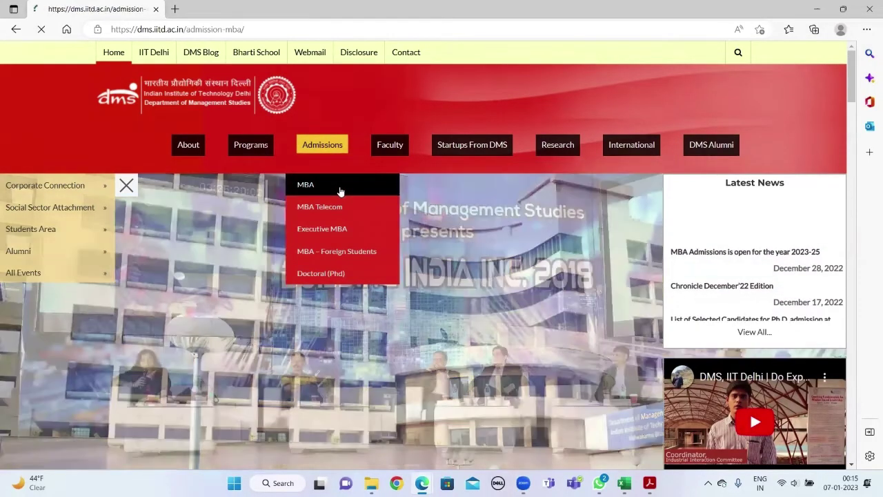
scroll(317, 203, "down", 3)
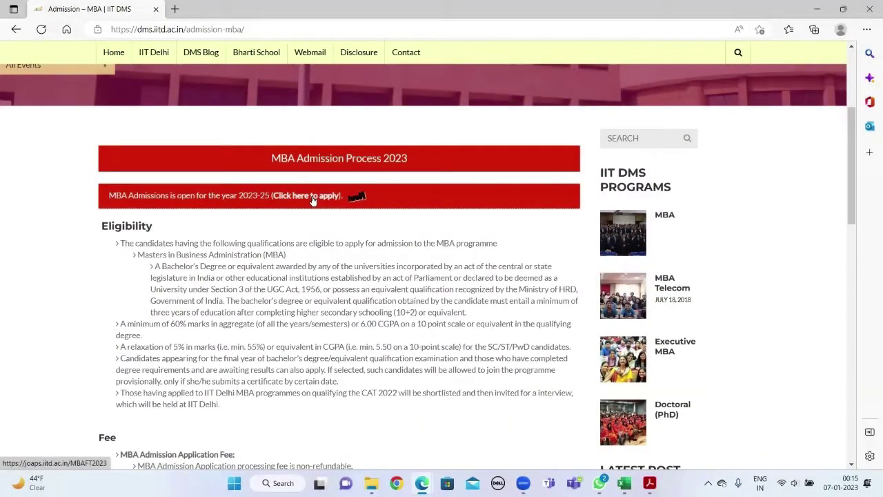
left_click(311, 197)
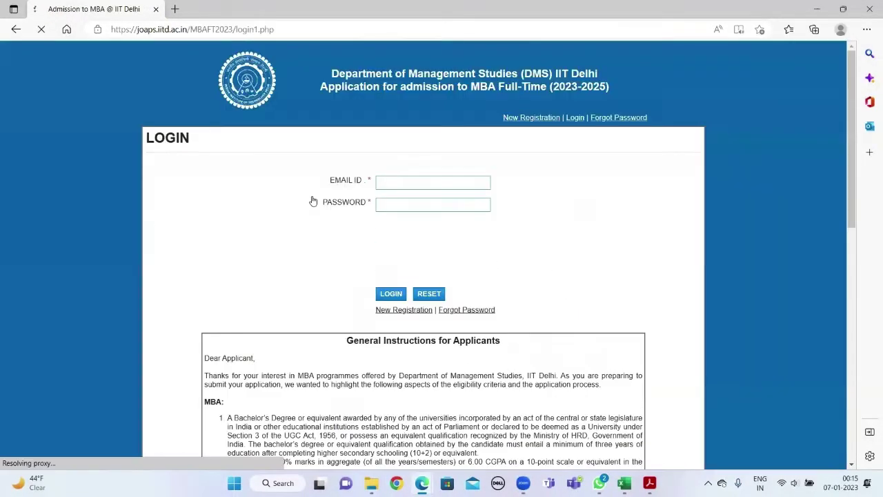
- Start a new registration and fill in the candidate's name, e-mail twice, password and mobile number
left_click(411, 316)
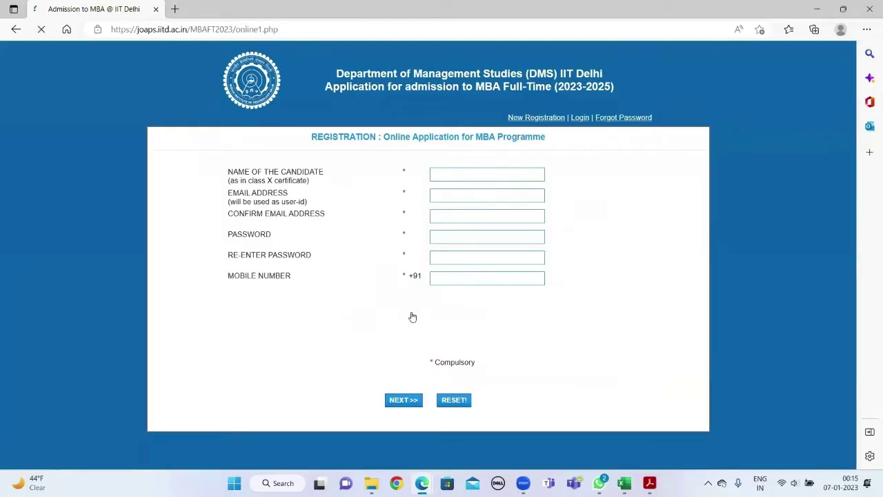
left_click(456, 175)
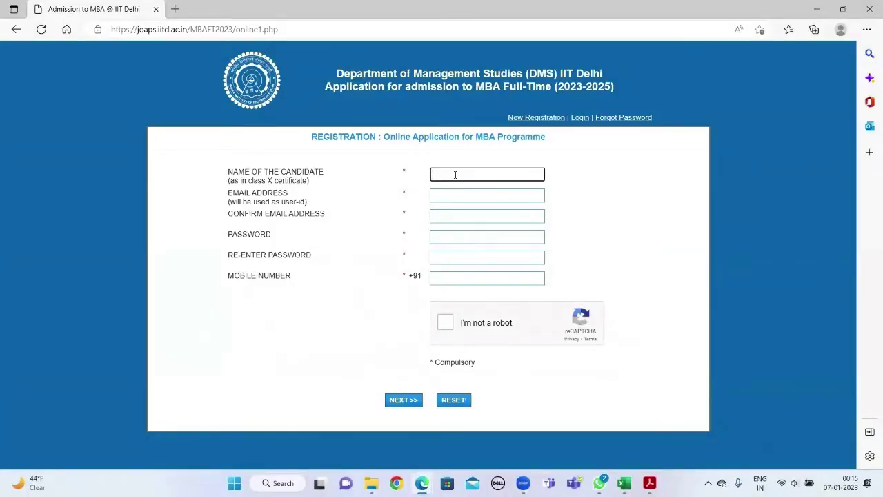
type("xyz")
key("Tab")
key("Tab")
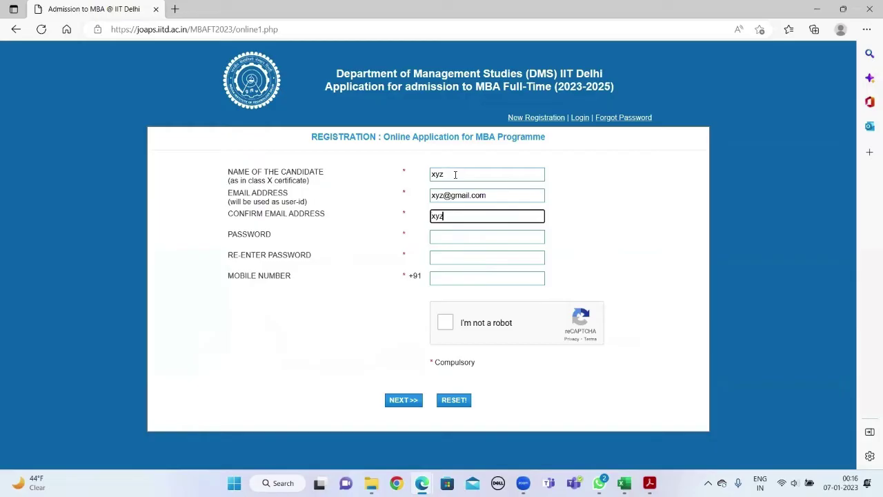
key("Tab")
type("12345\t12345")
key("Tab")
type("1234567891")
- Solve the reCAPTCHA taxi-image challenge and submit the registration form
left_click(445, 322)
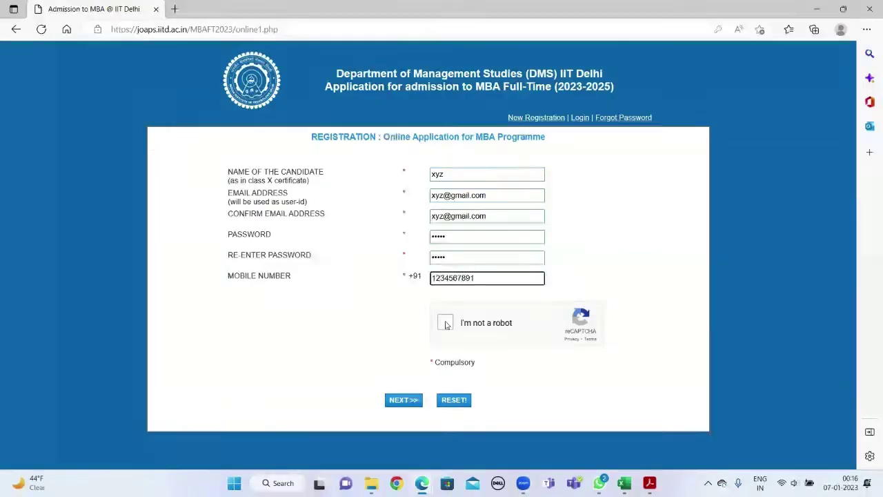
left_click(243, 240)
left_click(242, 314)
left_click(311, 390)
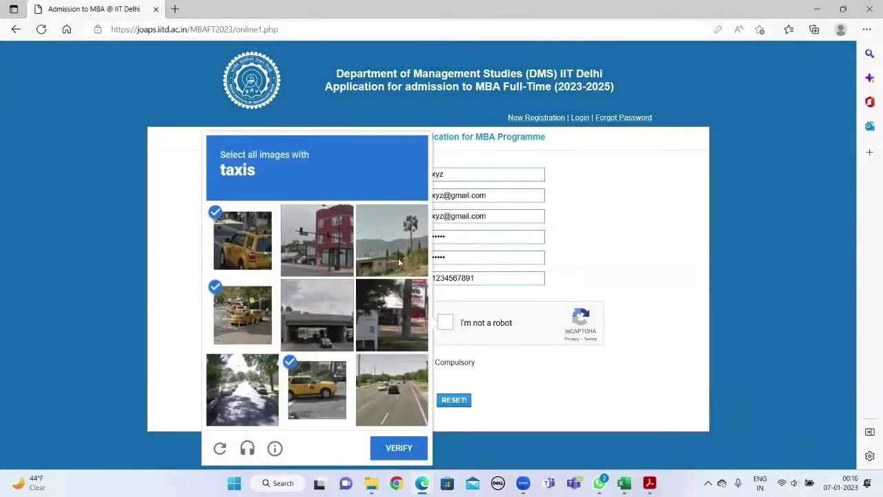
left_click(407, 448)
left_click(403, 400)
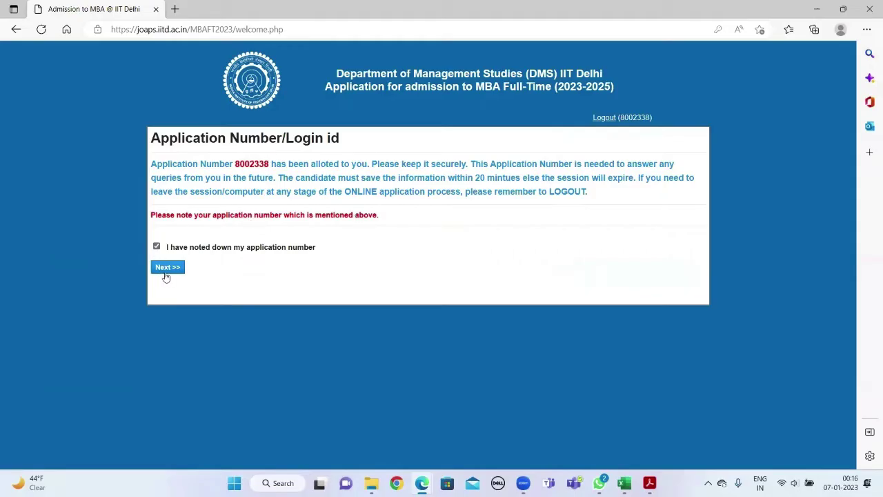
- Apply for both MBA and MBA Telecommunication Systems Management, answering No to the MoE-graduate question
left_click(167, 267)
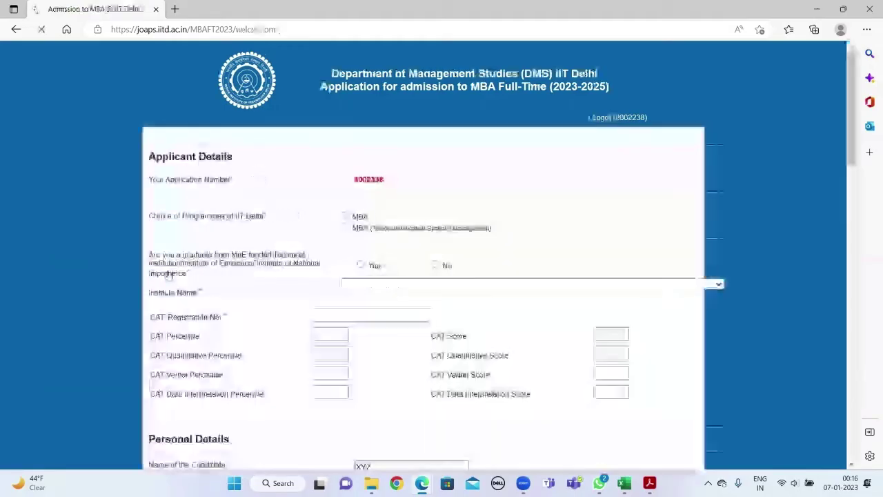
left_click(344, 216)
left_click(345, 227)
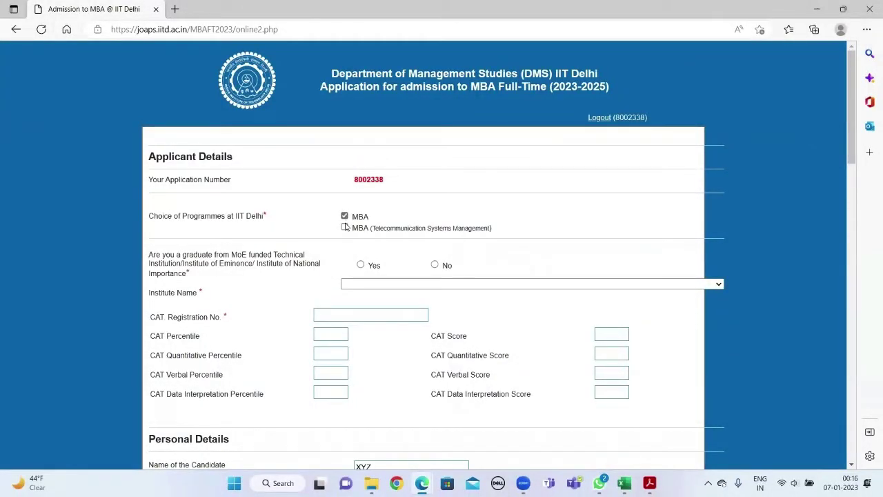
scroll(436, 228, "down", 1)
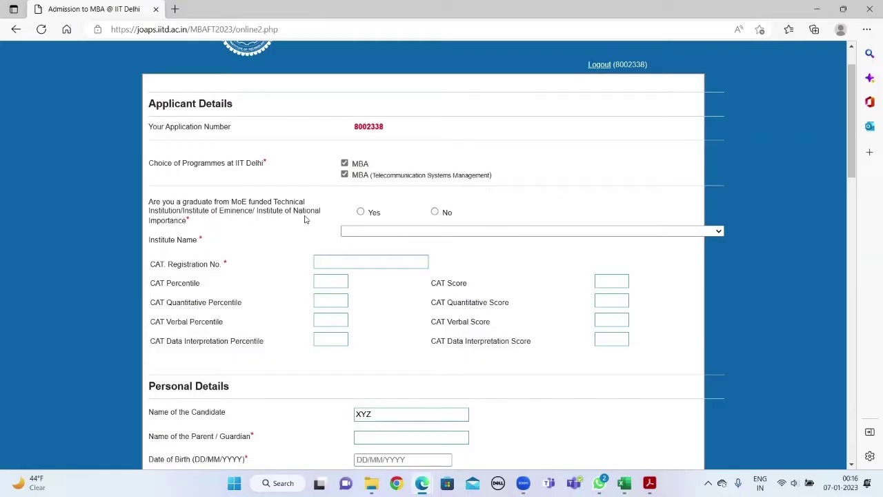
left_click(360, 212)
left_click(379, 233)
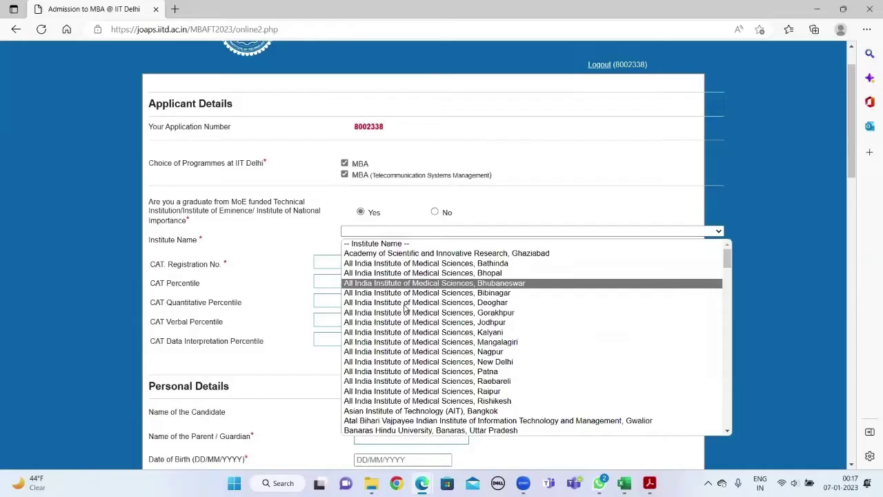
scroll(386, 310, "down", 2)
scroll(413, 343, "down", 20)
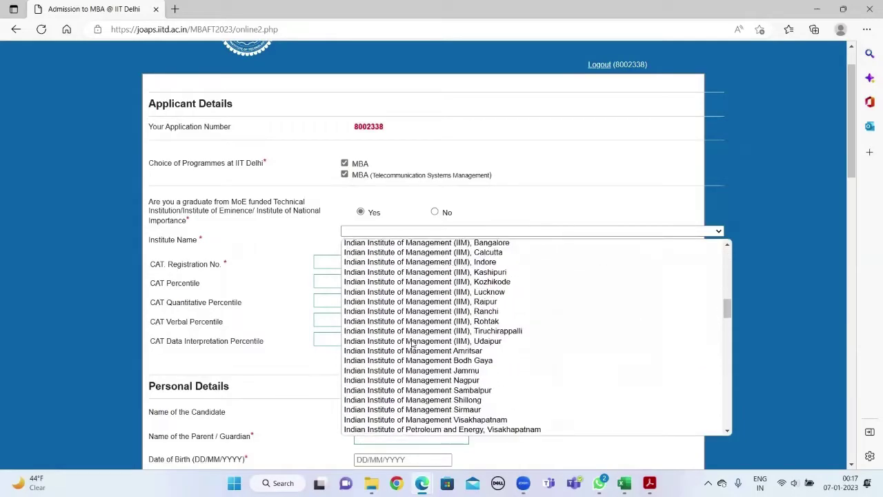
scroll(412, 342, "down", 20)
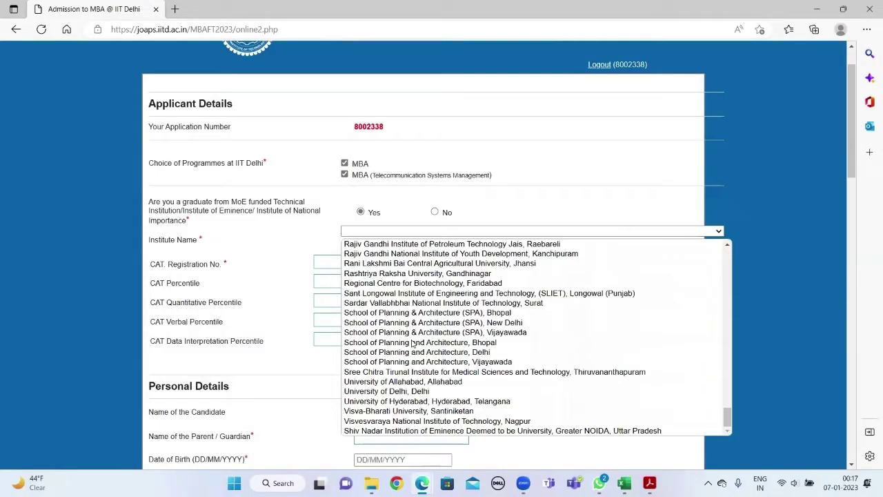
left_click(397, 202)
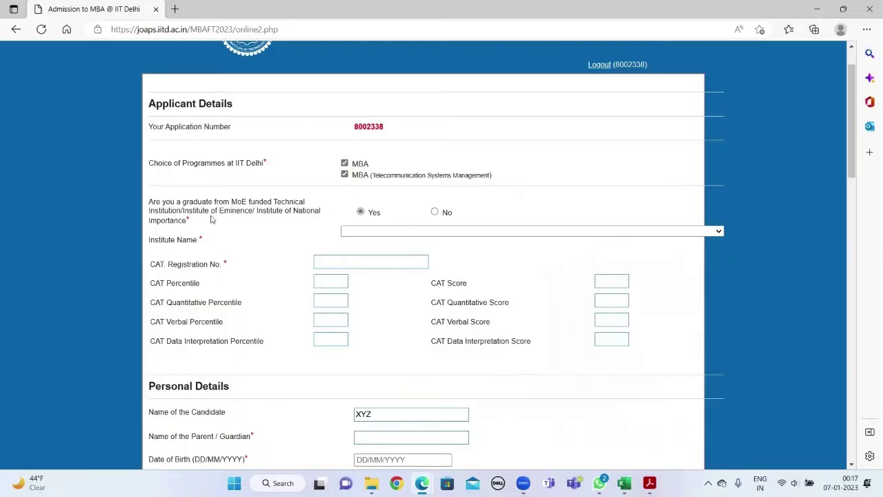
left_click(435, 213)
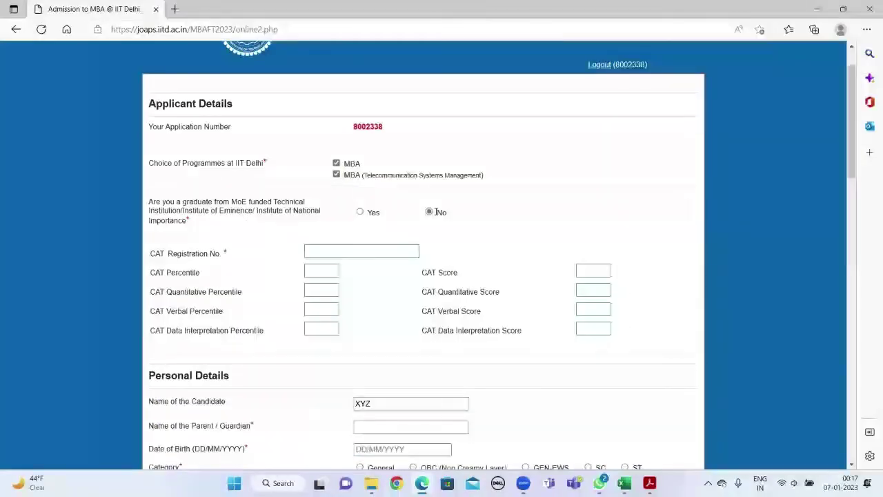
- Enter the CAT registration details and percentile/score values 100, 99, 99, 99 and 99
left_click(361, 252)
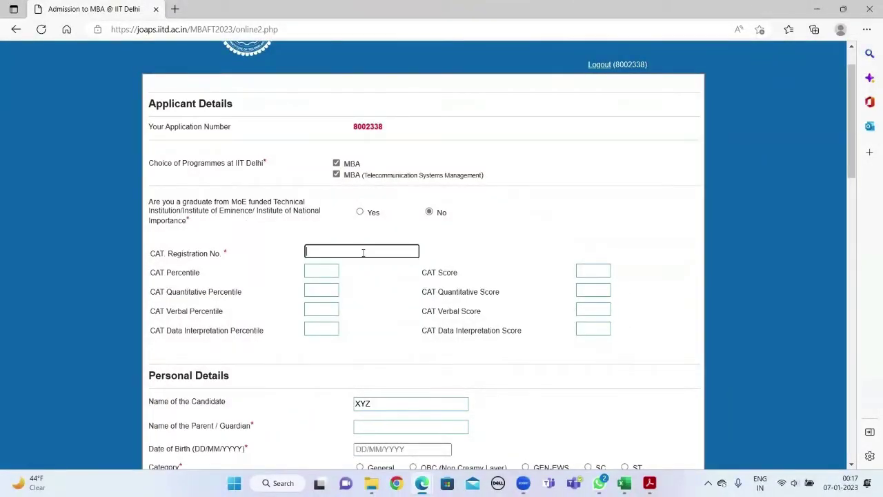
left_click(329, 270)
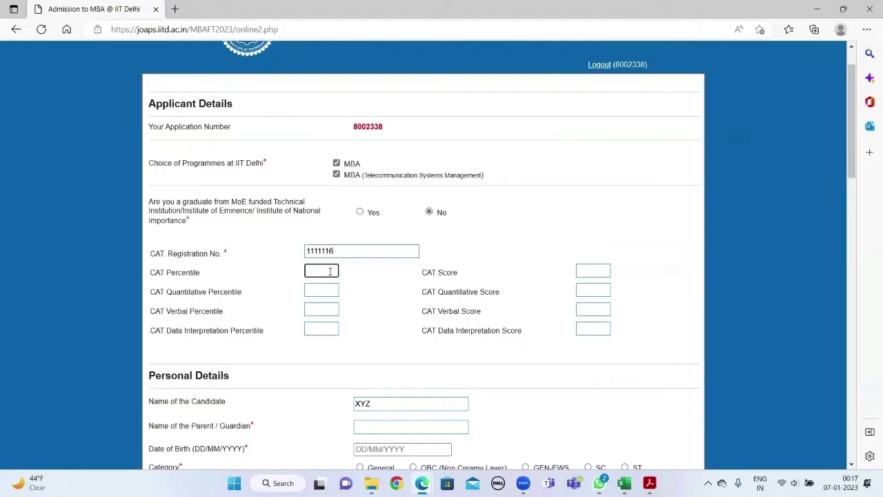
key("Tab")
type("100")
key("Tab")
type("99")
key("Tab")
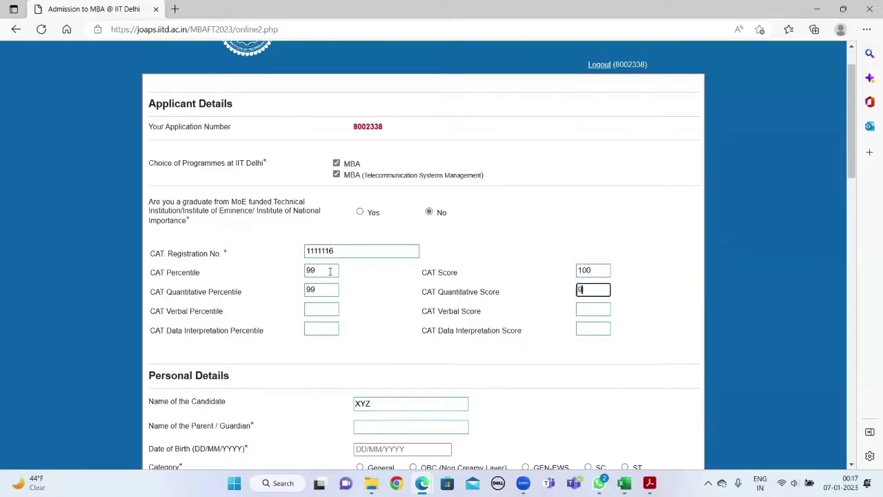
type("99")
key("Tab")
type("99")
key("Tab")
type("99")
key("Tab")
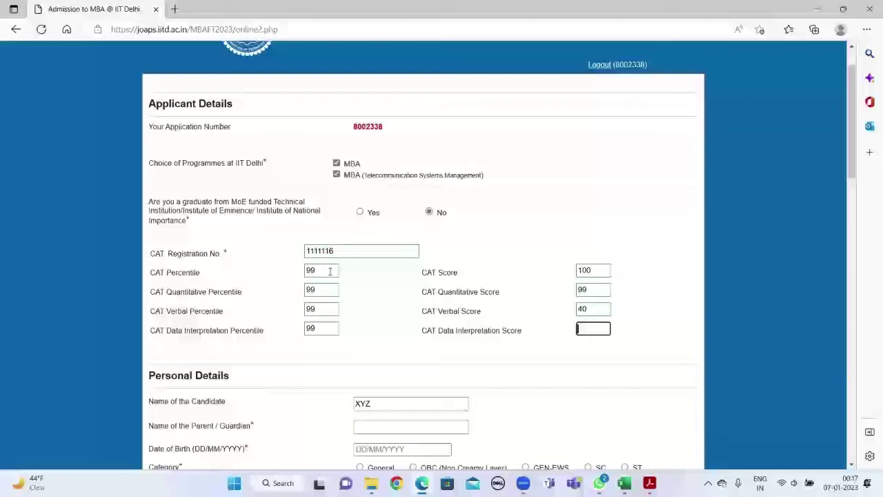
type("99")
- Enter guardian name 'father', birth date 01/01/2000, and select the General category
scroll(359, 303, "down", 2)
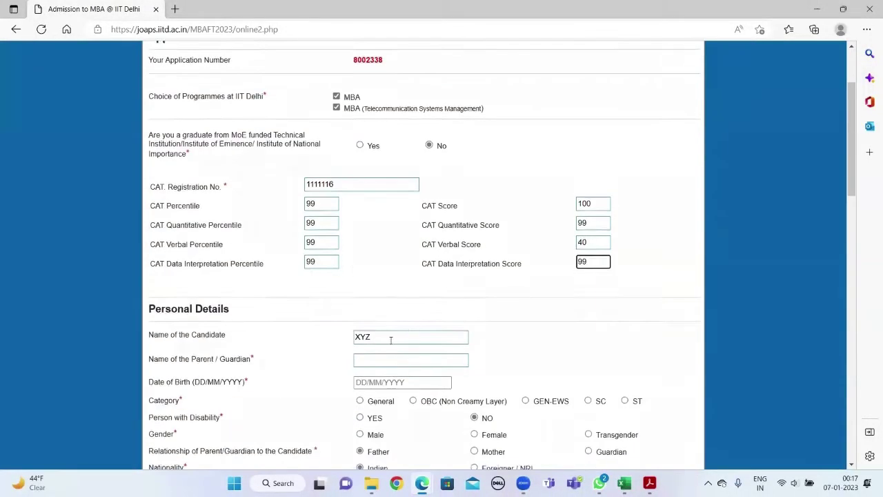
left_click(391, 338)
type("father")
left_click(366, 305)
type("01/01/2000")
scroll(365, 305, "down", 1)
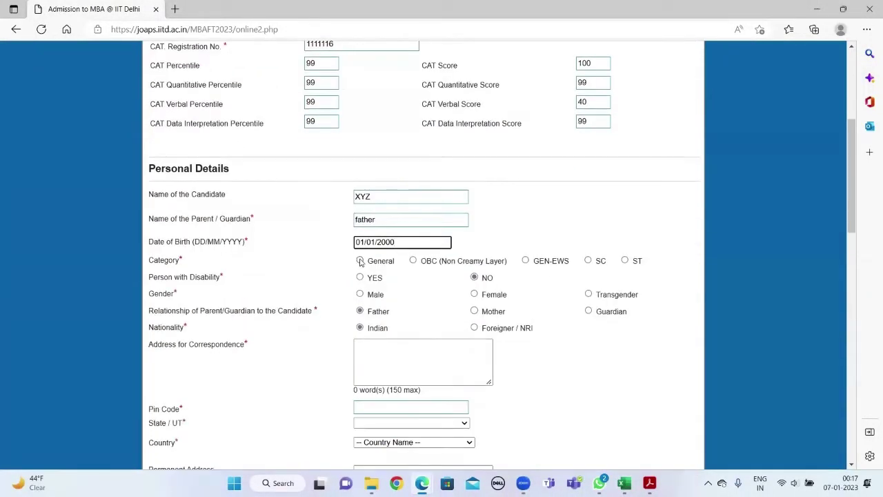
left_click(360, 260)
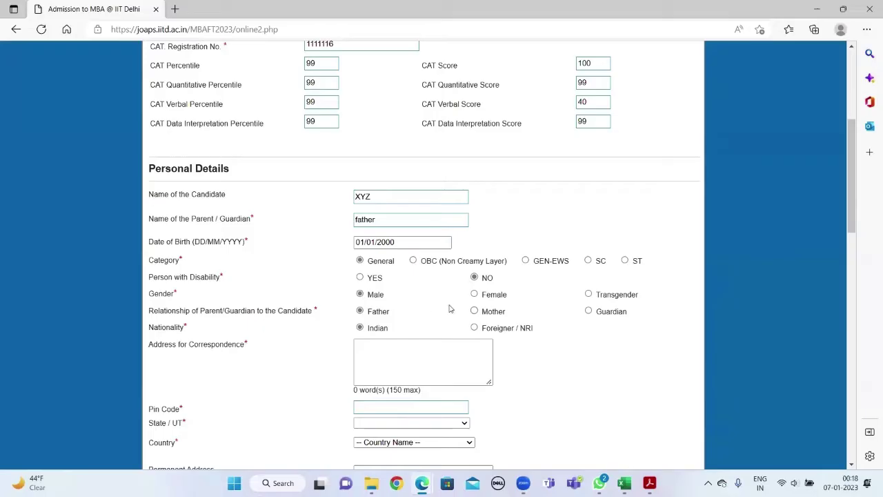
- Fill the correspondence and permanent addresses with pin 111111, state Delhi and country India
scroll(269, 338, "down", 2)
left_click(400, 279)
type("address")
left_click(380, 302)
type("111111")
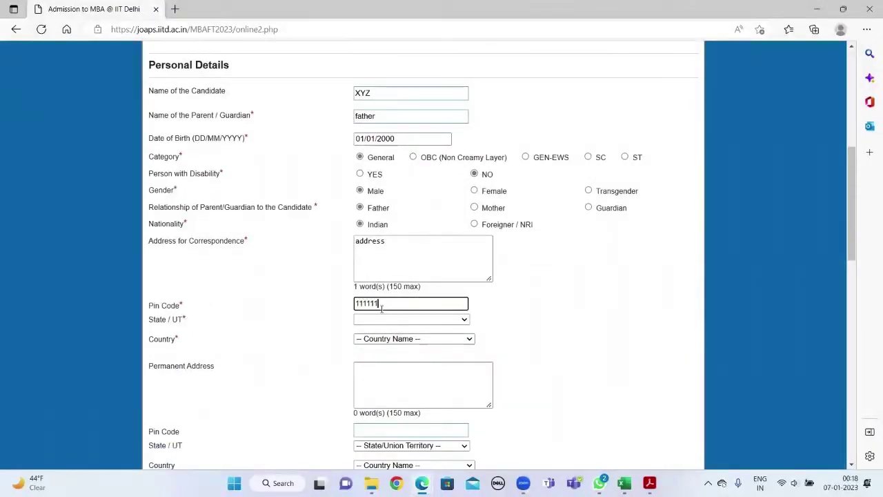
key("Tab")
key("Tab")
type("address")
scroll(388, 343, "down", 1)
left_click(388, 343)
type("111111")
key("Tab")
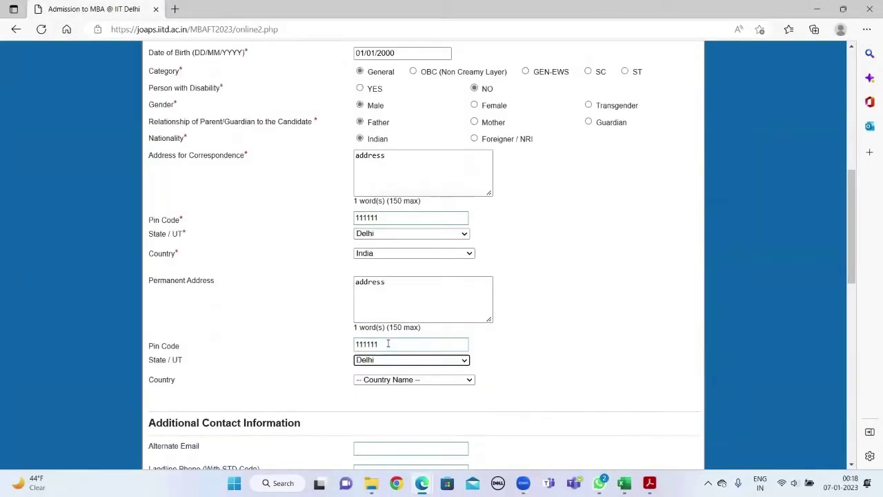
- Fill in the alternate e-mail address and the mobile contact field
key("Tab")
scroll(387, 342, "down", 2)
left_click(387, 278)
key("Tab")
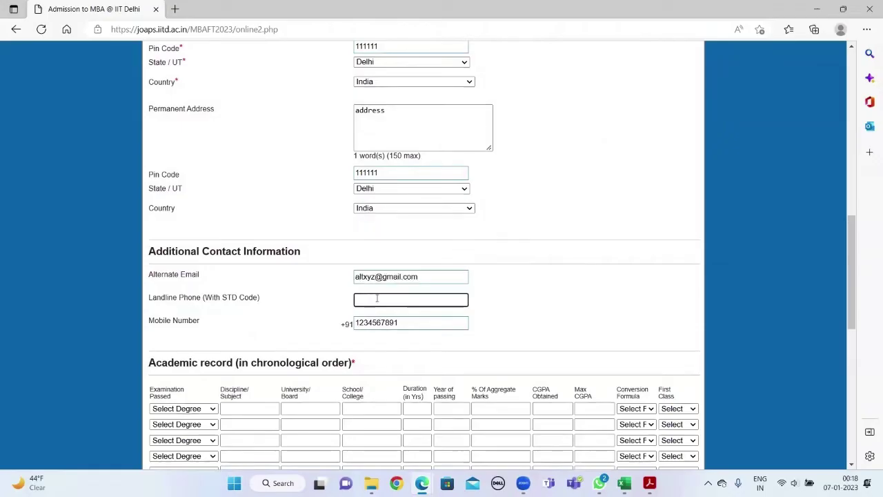
key("Tab")
scroll(384, 330, "down", 1)
scroll(385, 250, "down", 1)
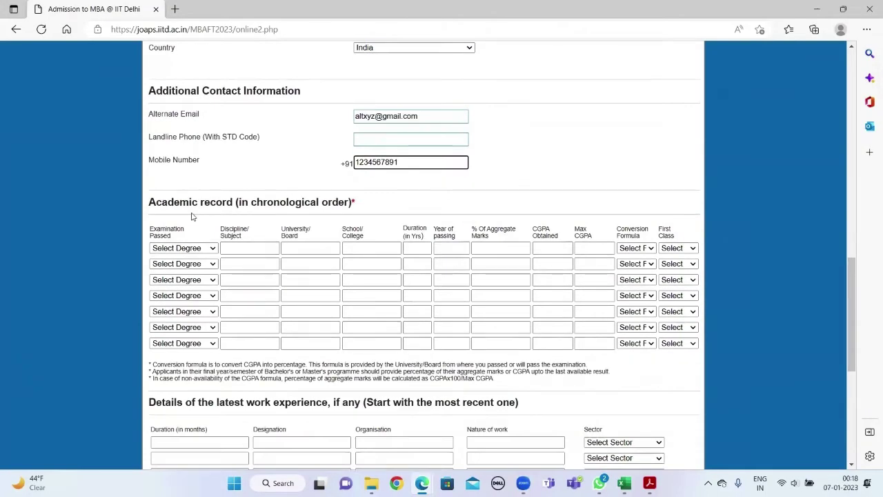
- Add the 10th row: General, Board, School, duration 1, passed 2016, CGPA conversion formula, first class
left_click(183, 247)
left_click(169, 270)
left_click(234, 248)
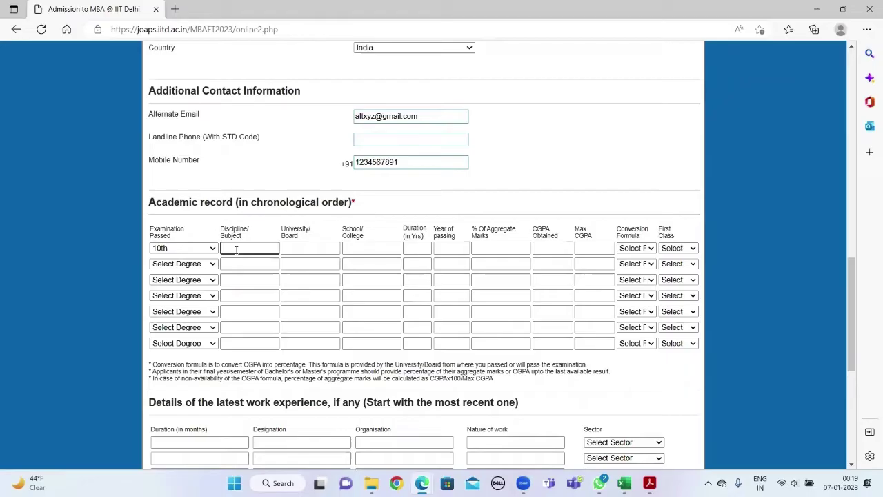
type("General")
key("Tab")
type("Board")
key("Tab")
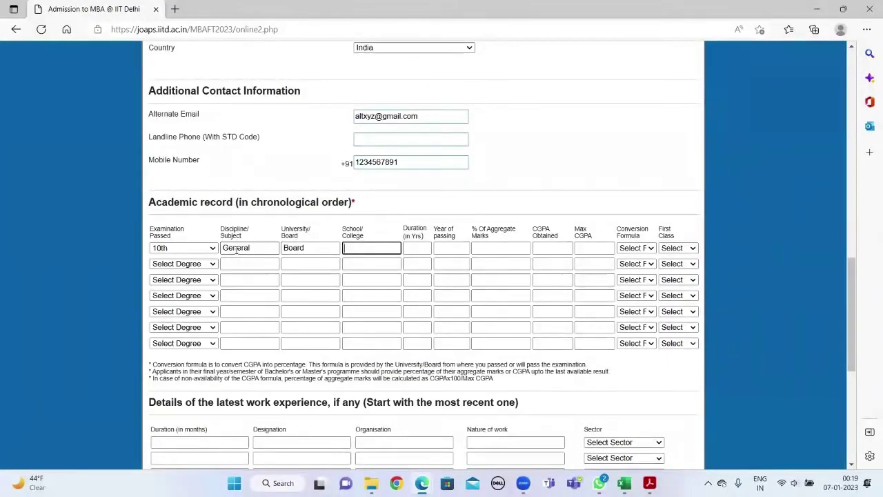
type("School")
key("Tab")
type("1")
key("Tab")
type("2016")
key("Tab")
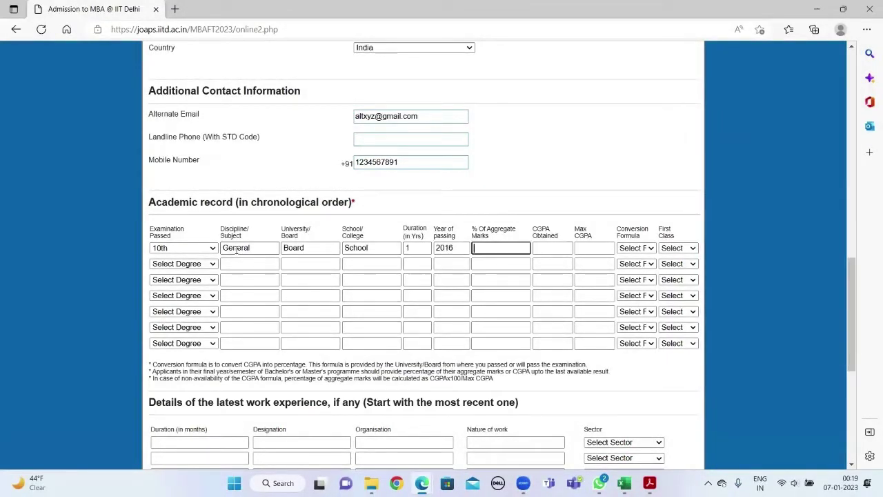
key("Tab")
type("10")
key("Tab")
type("10")
key("Tab")
left_click(636, 247)
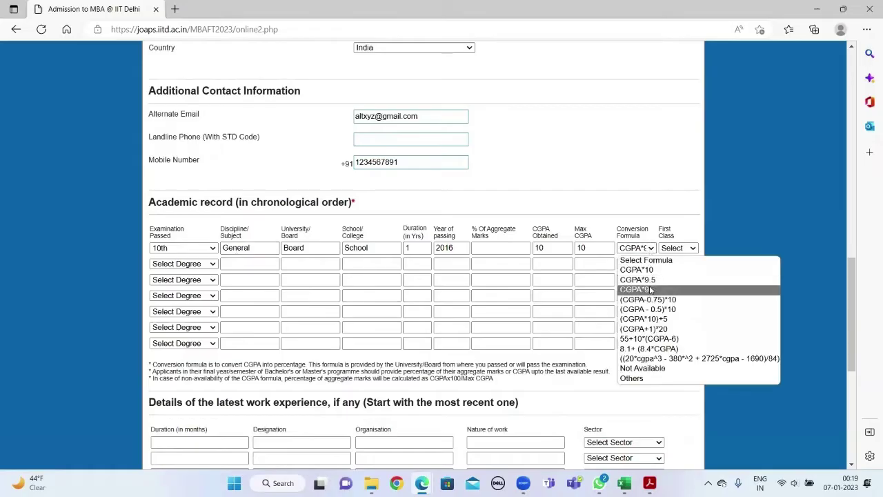
left_click(638, 289)
left_click(677, 248)
left_click(669, 279)
- Add the 12th Science row: Board, School, duration 1, passed 2018, formula Not Available, first class
left_click(183, 263)
left_click(165, 285)
left_click(249, 264)
type("Science")
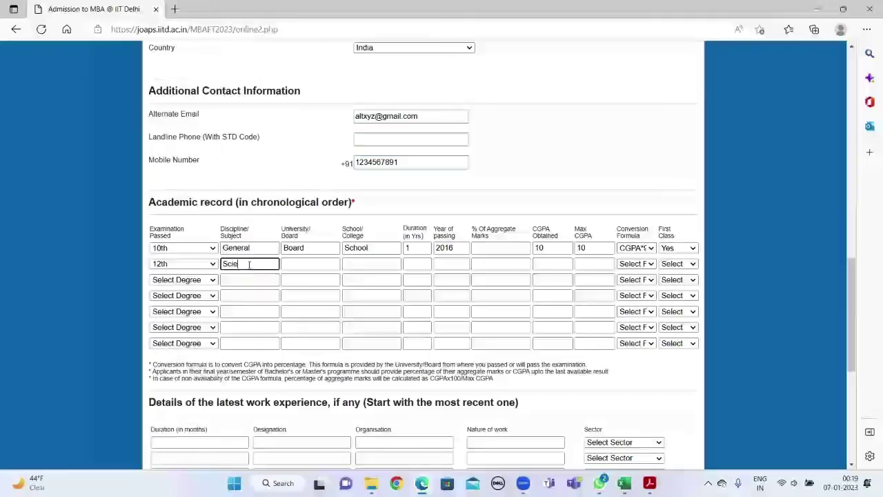
key("Tab")
type("Board")
key("Tab")
type("School")
key("Tab")
type("1")
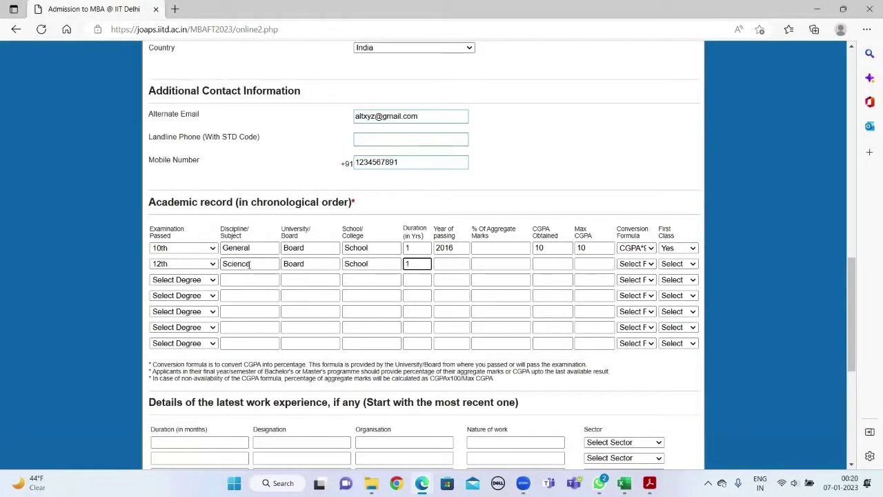
key("Tab")
type("2018")
key("Tab")
key("Tab")
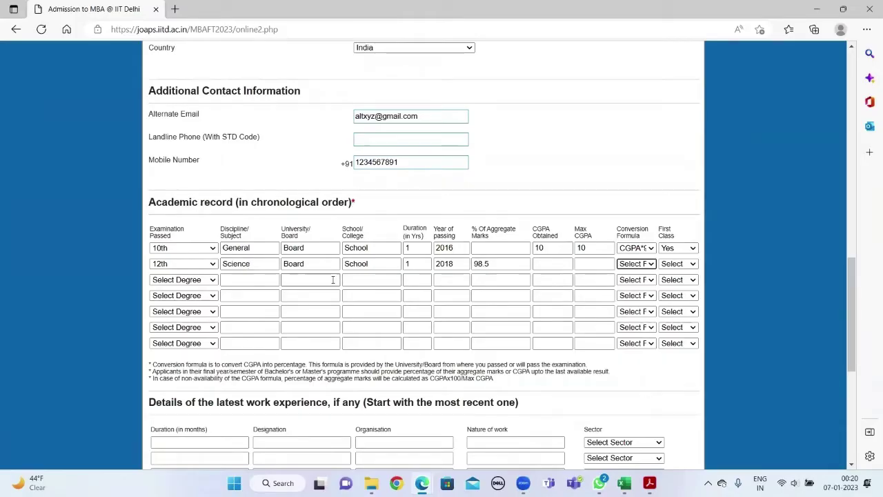
left_click(636, 263)
left_click(638, 378)
left_click(678, 264)
left_click(673, 278)
- Add the B.Tech Mechanical row: University, College, 4 years, 2022, CGPA 9.2/10, CGPA*10 formula, first class
left_click(183, 279)
scroll(200, 228, "down", 5)
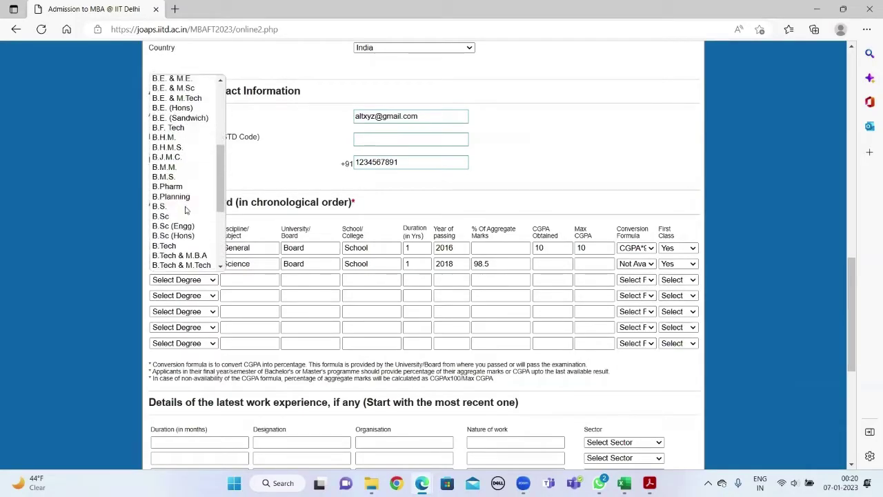
left_click(178, 246)
left_click(233, 280)
type("Mechanical")
key("Tab")
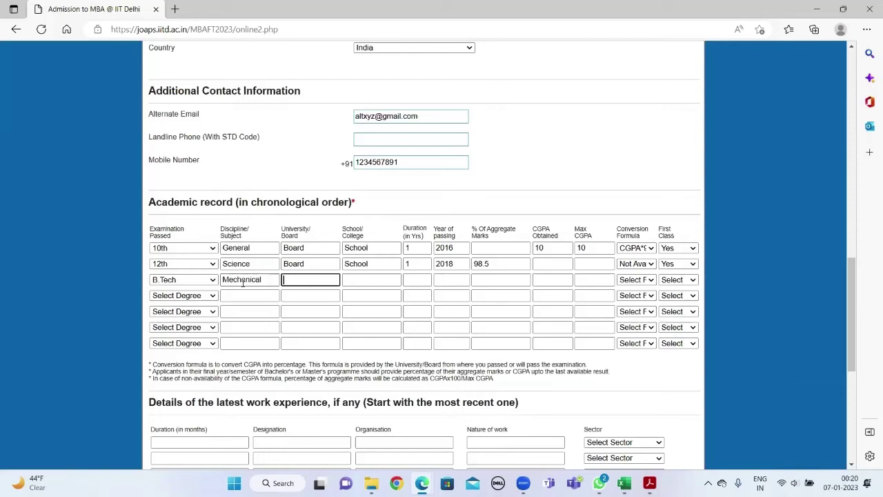
type("University")
key("Tab")
type("College")
key("Tab")
type("4")
key("Tab")
type("2022")
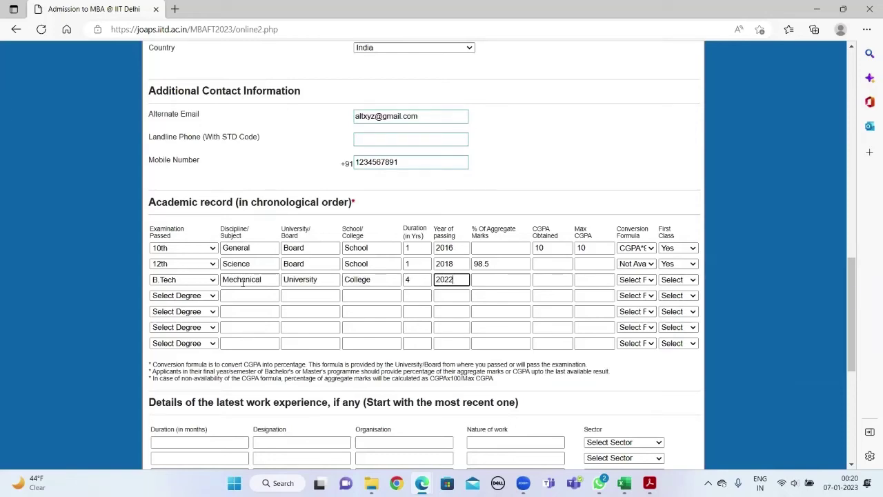
key("Tab")
type("9.2")
key("Tab")
type("10")
key("Tab")
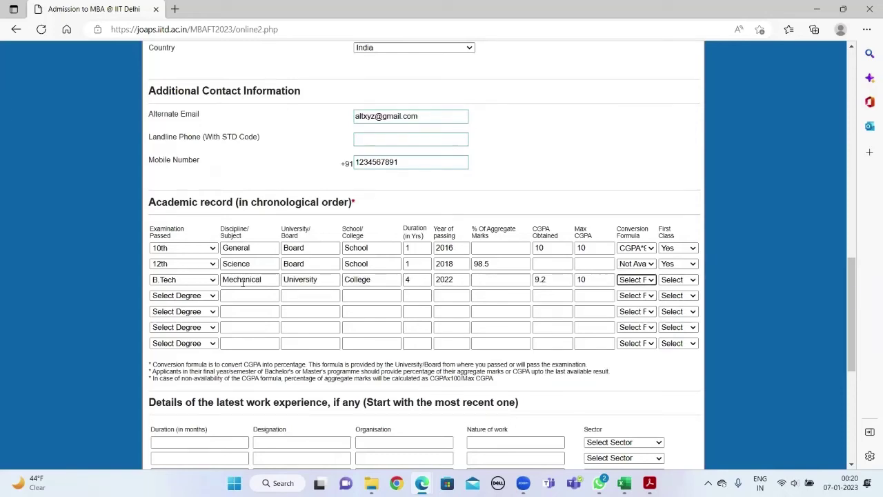
left_click(636, 280)
left_click(648, 304)
left_click(678, 280)
left_click(678, 311)
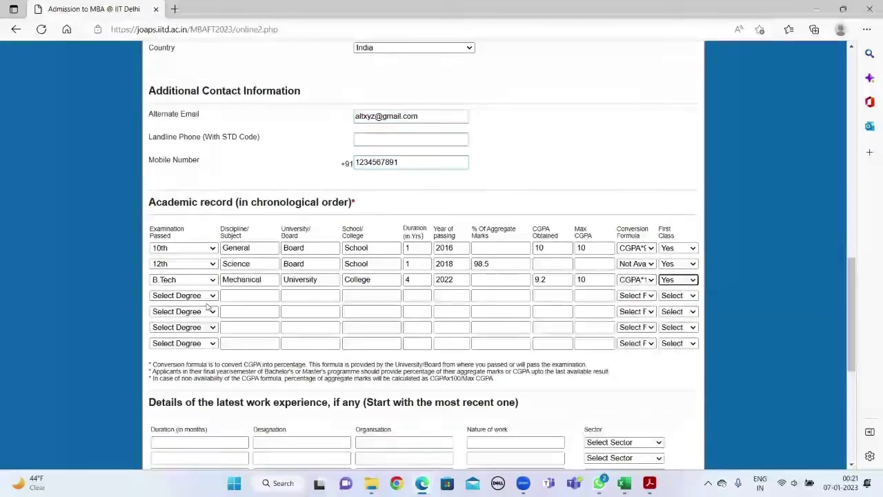
- Fill the first job row: duration 1, 'Designation', 'Organizatio', nature of work 'Marketing'
scroll(207, 276, "down", 2)
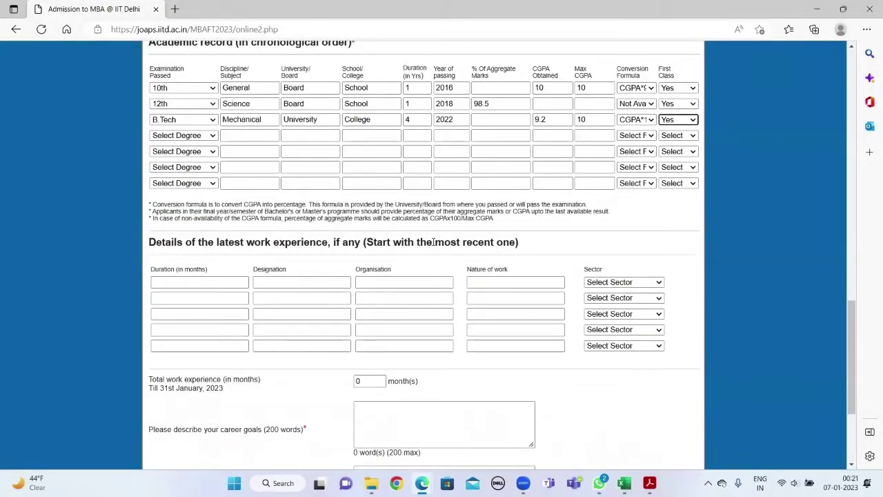
left_click(195, 283)
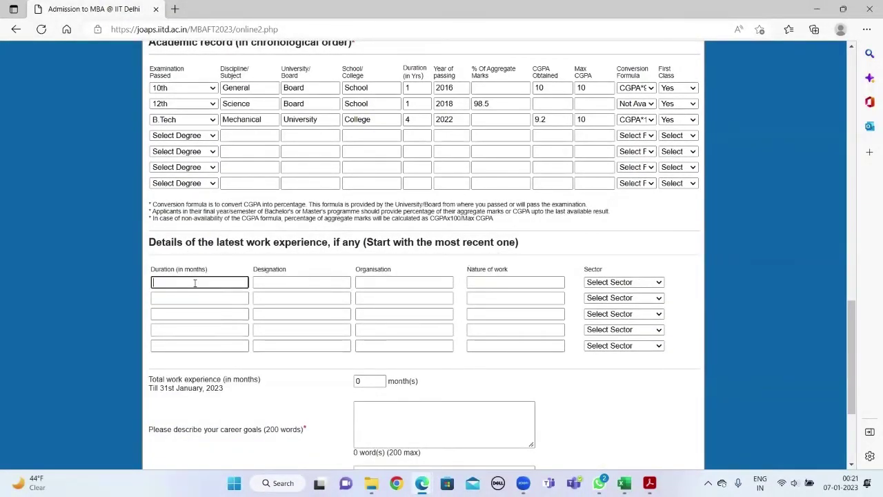
type("15")
key("Tab")
type("Designation")
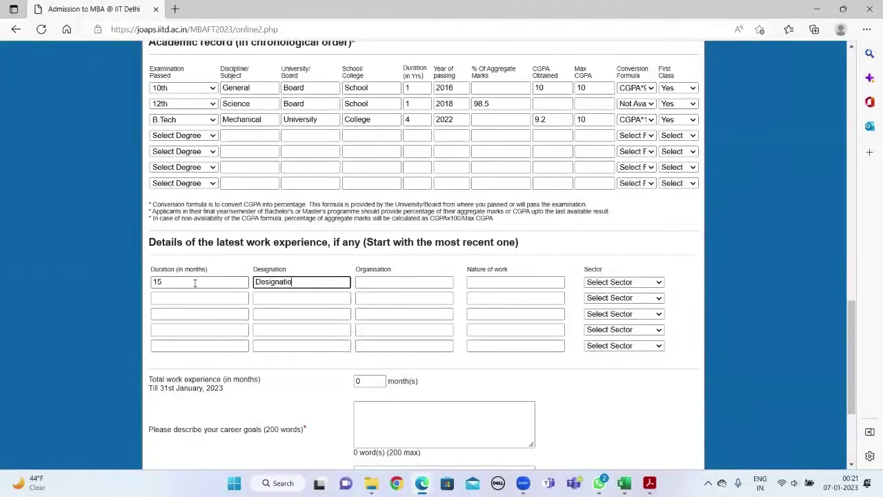
key("Tab")
type("Organizatio")
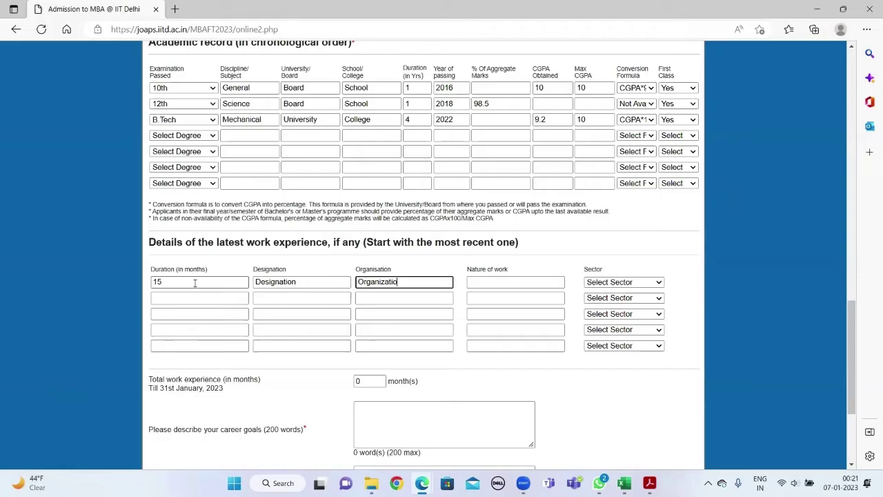
key("Tab")
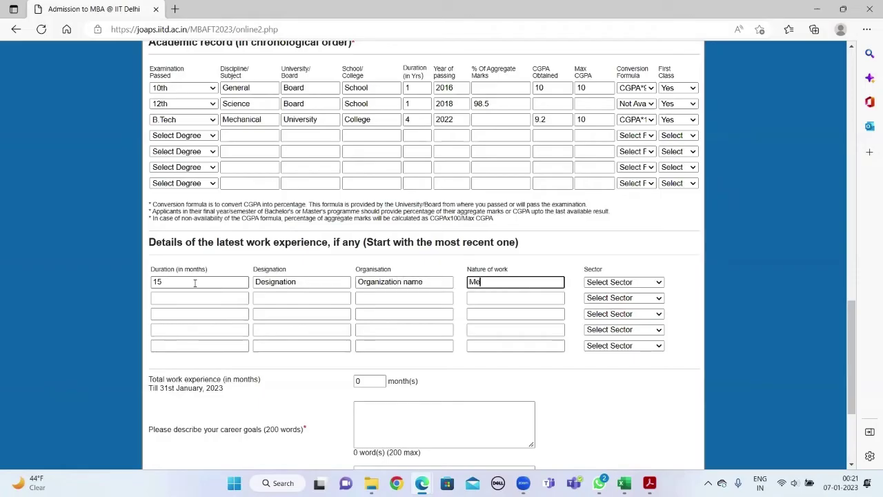
type("Marketing")
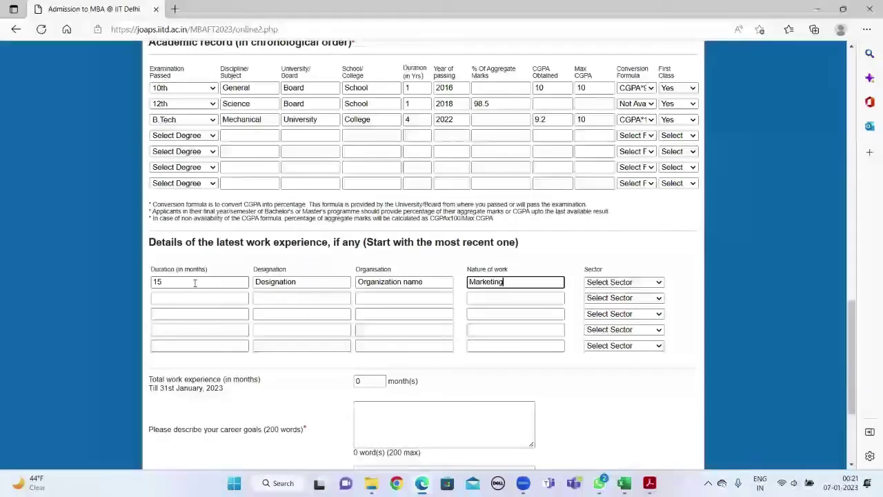
key("Tab")
- Set the job's sector to FMCG and total work experience to 15 months
left_click(647, 283)
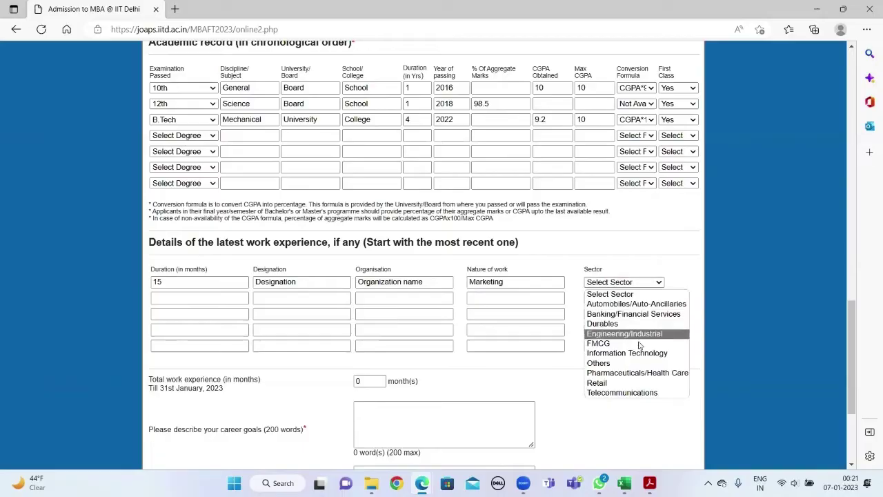
left_click(598, 343)
scroll(331, 315, "down", 1)
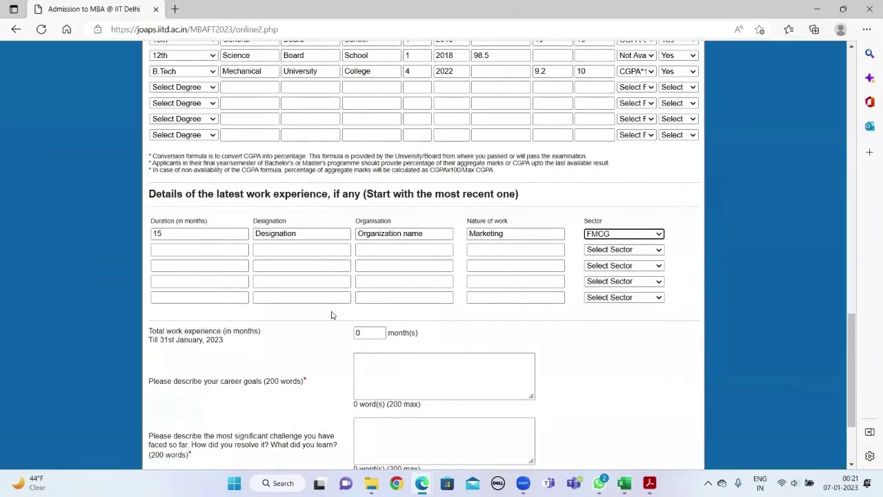
left_click(371, 332)
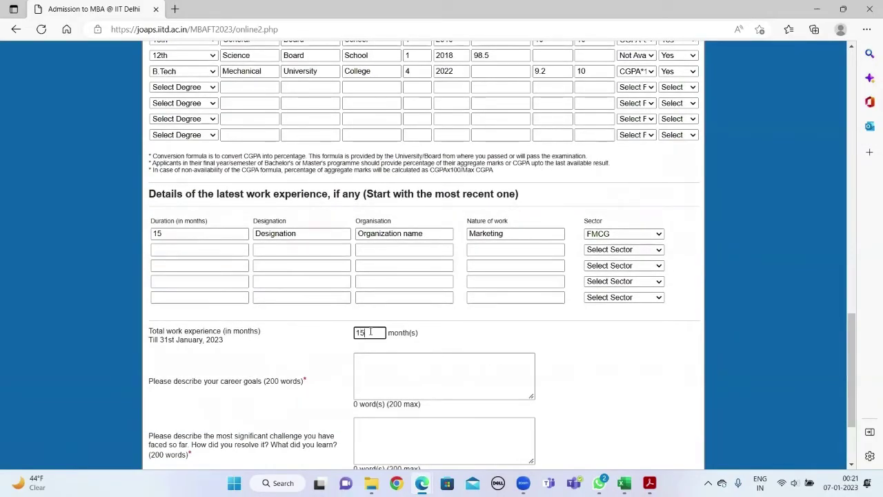
type("15")
- Fill the career goals, significant challenge and MBA objectives essays with placeholder text, then preview
scroll(414, 345, "down", 1)
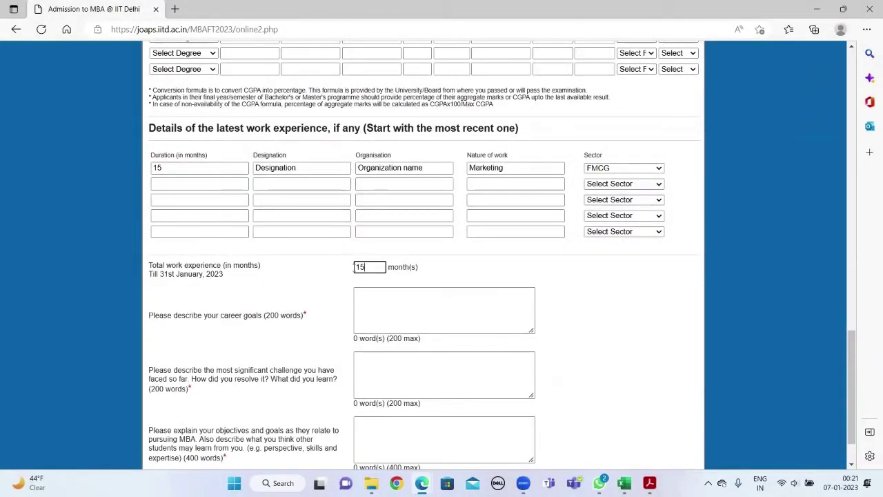
left_click(379, 303)
type("ans")
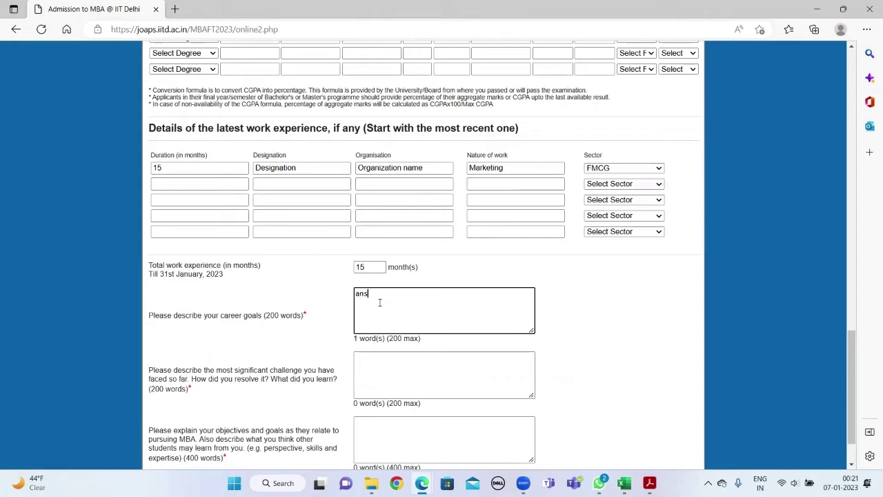
type("wer in 200 words (max)")
scroll(410, 306, "down", 1)
left_click(409, 320)
type("a")
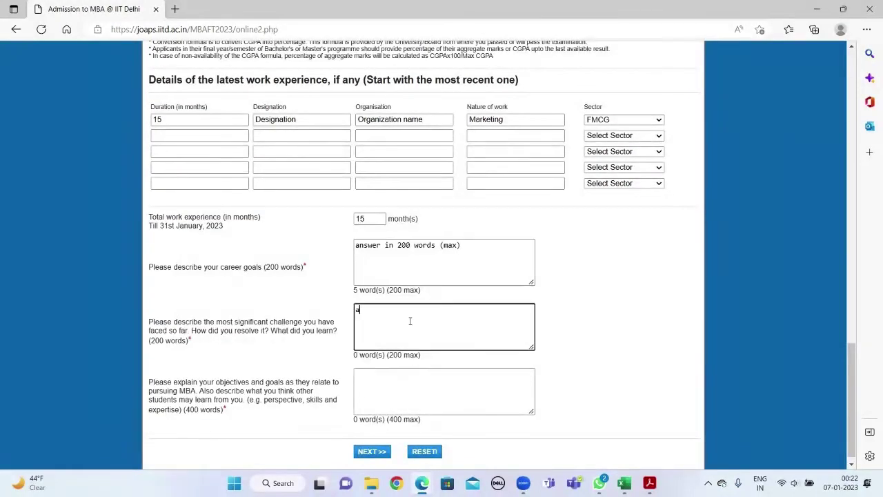
type("nswer in 200 words (max)")
scroll(410, 321, "down", 1)
left_click(388, 376)
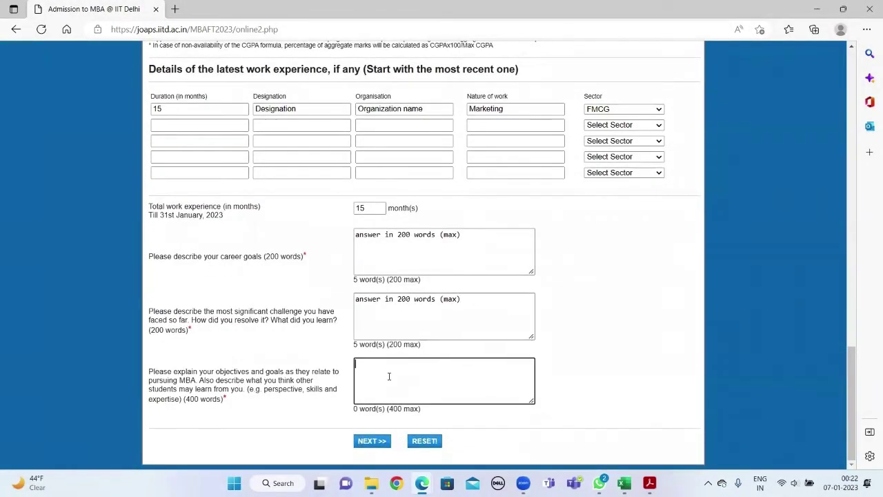
type("answer in 400 words (max")
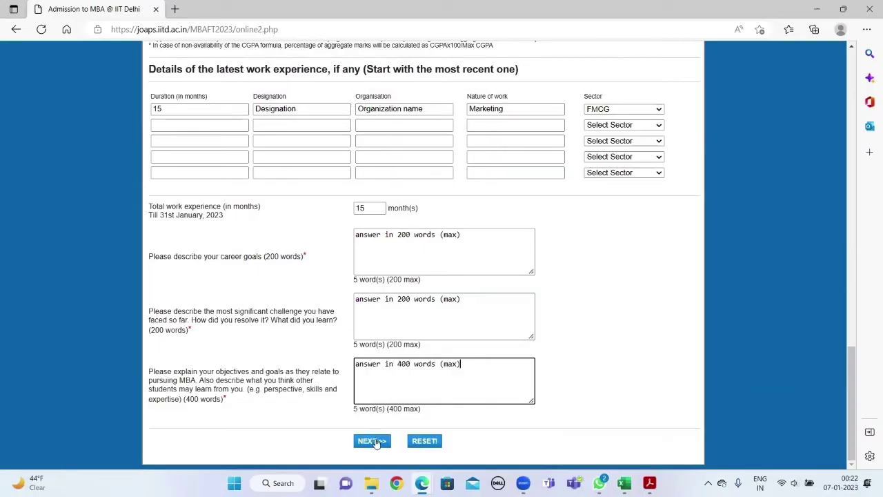
left_click(373, 441)
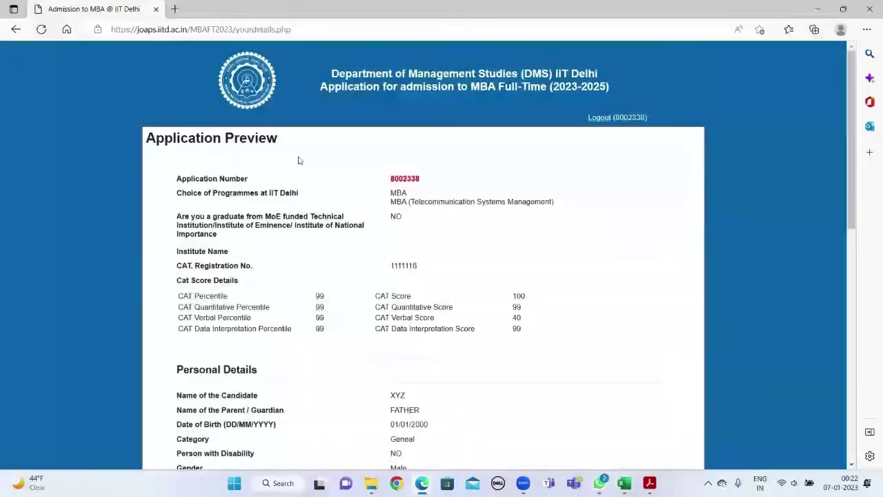
- Scroll through the application preview, continue to the candidate declaration and submit it
scroll(464, 278, "down", 6)
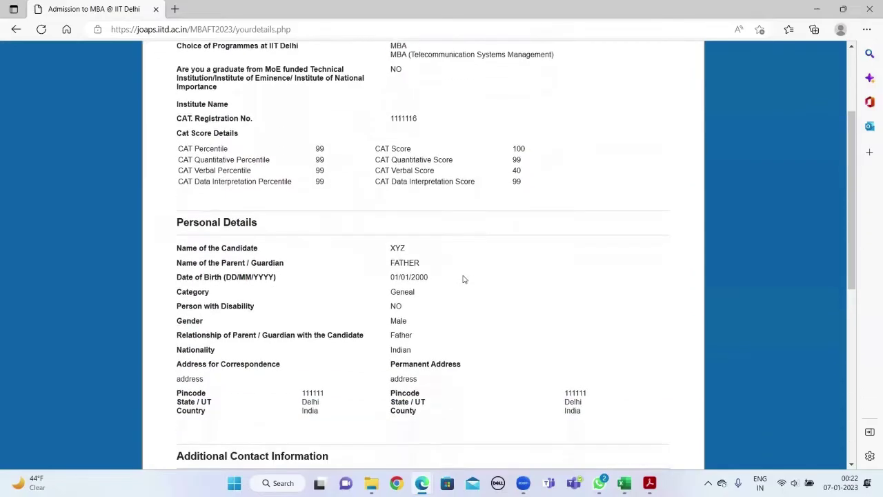
scroll(464, 279, "down", 2)
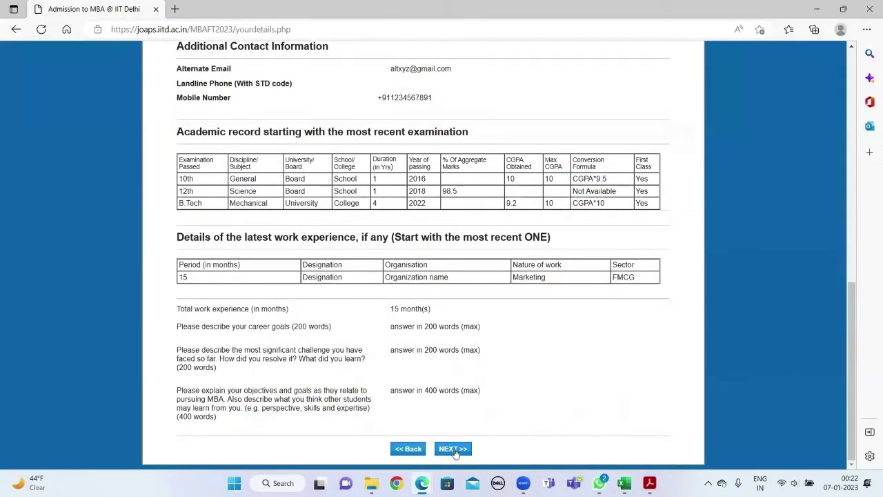
left_click(455, 452)
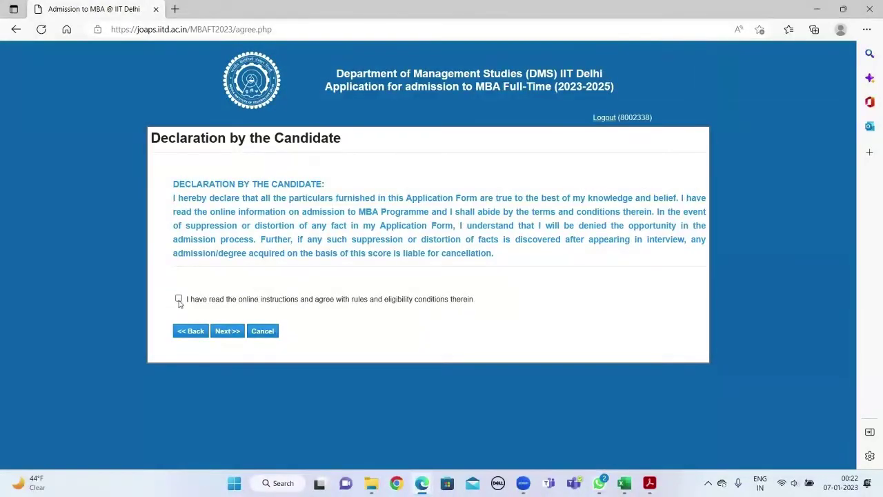
left_click(228, 333)
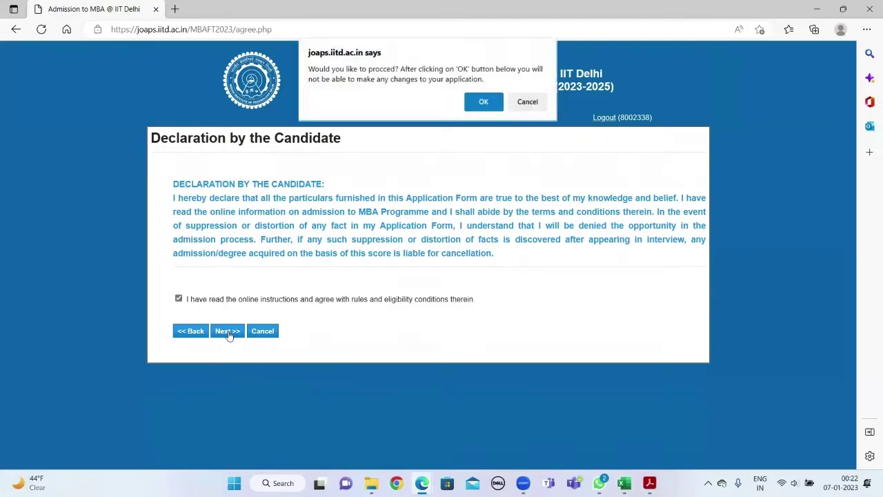
- Confirm proceeding, then attach the dummy image as photograph and the sign image as signature
left_click(478, 103)
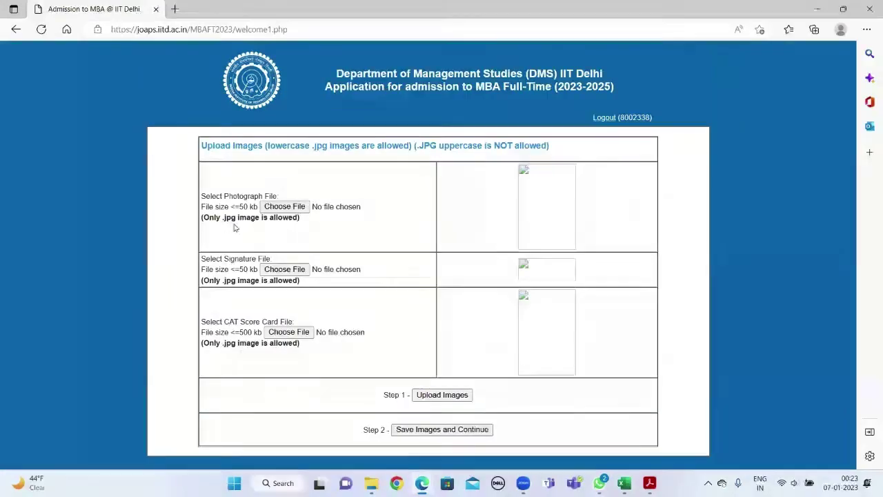
left_click(278, 208)
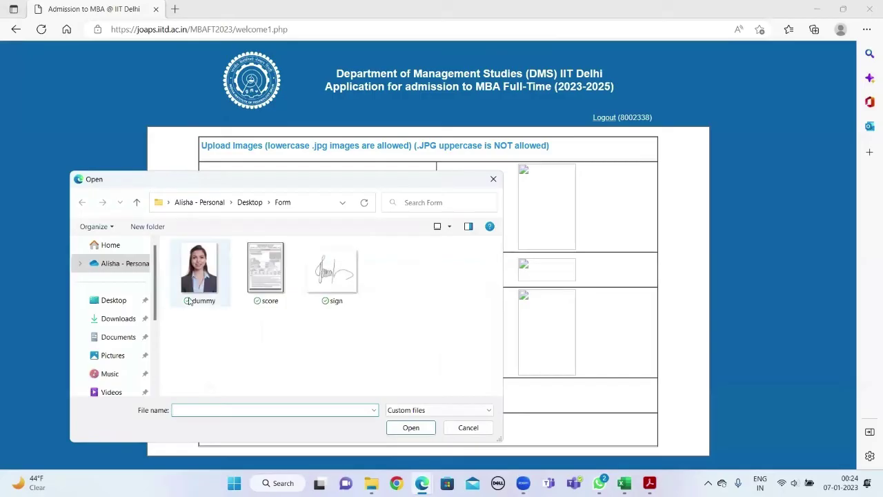
left_click(199, 270)
left_click(410, 428)
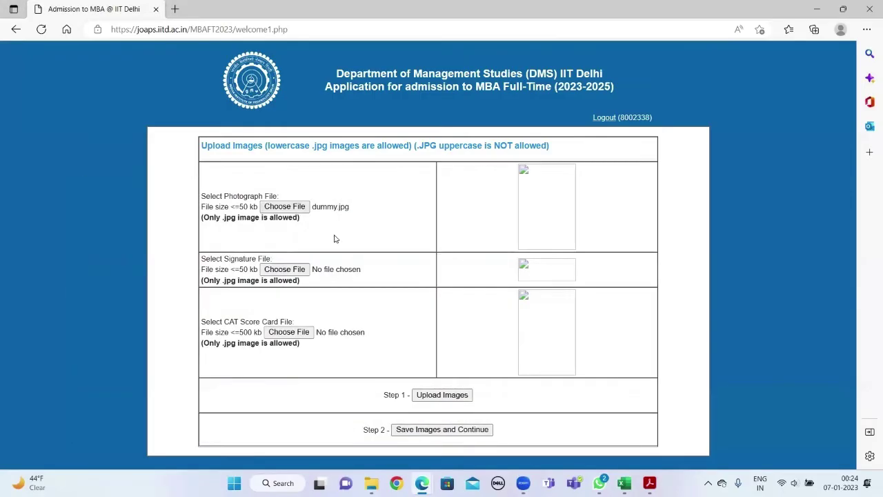
left_click(298, 268)
left_click(334, 272)
left_click(410, 427)
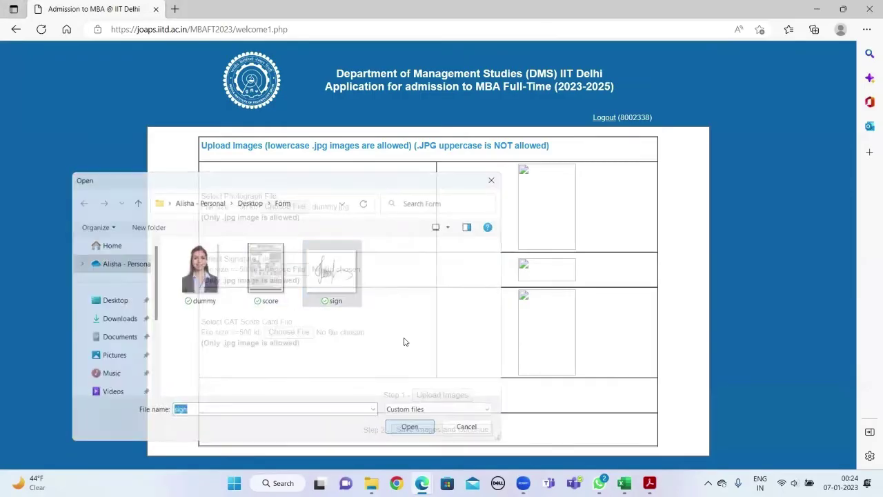
- Attach the score image as the CAT scorecard, then upload and save all three images
left_click(288, 332)
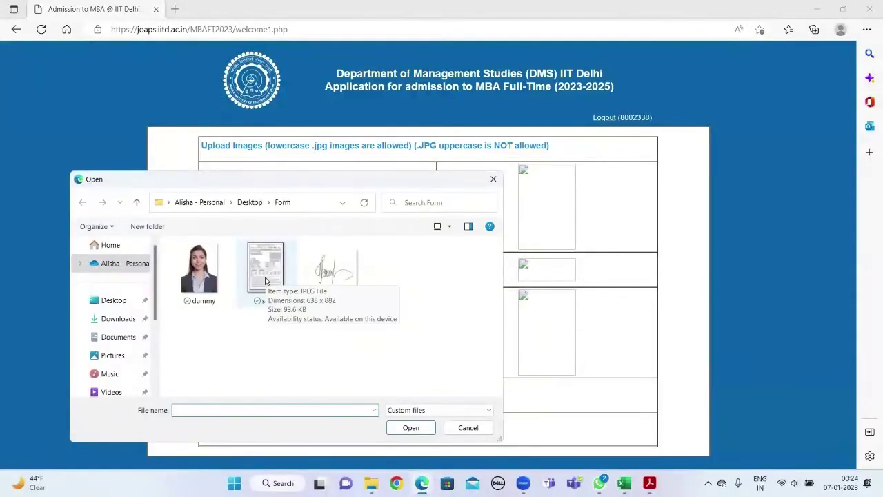
left_click(266, 272)
left_click(408, 425)
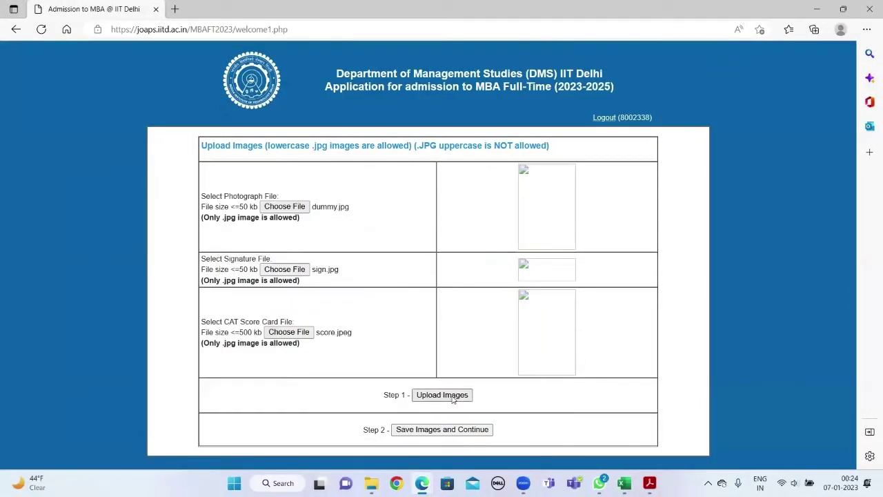
left_click(448, 395)
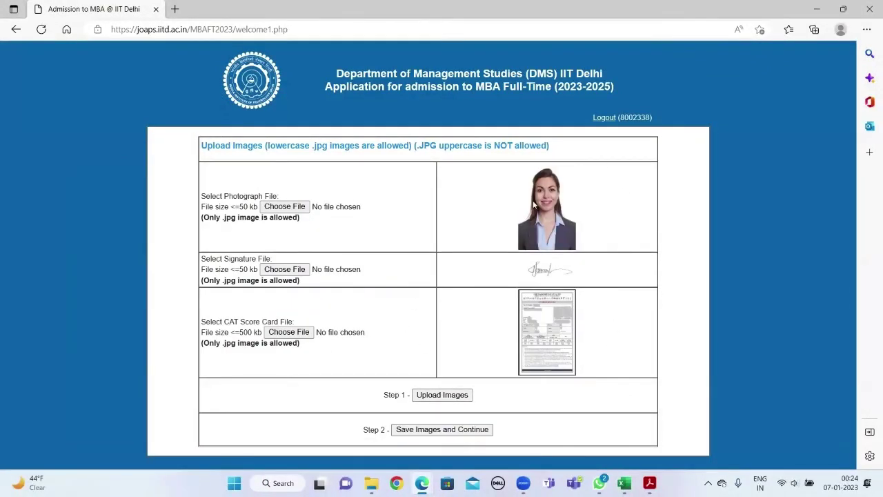
left_click(465, 428)
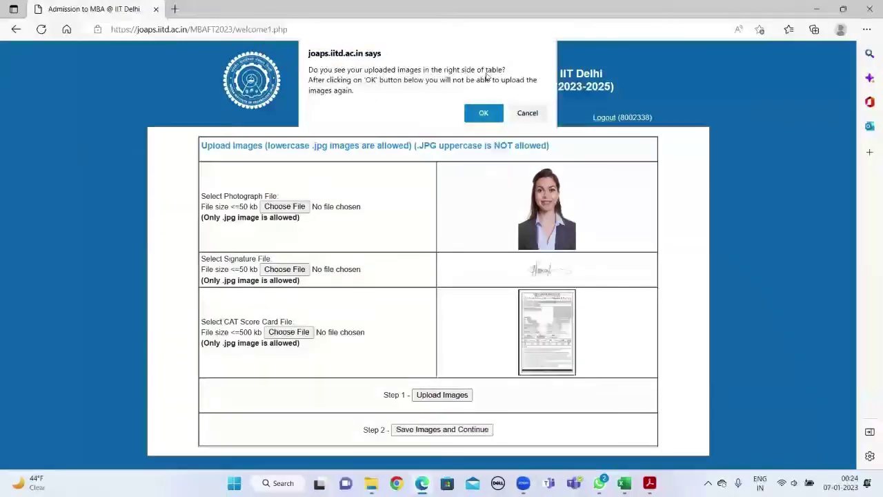
- Confirm the uploaded images and start paying the 3200 application fee via BillDesk card payment
left_click(483, 115)
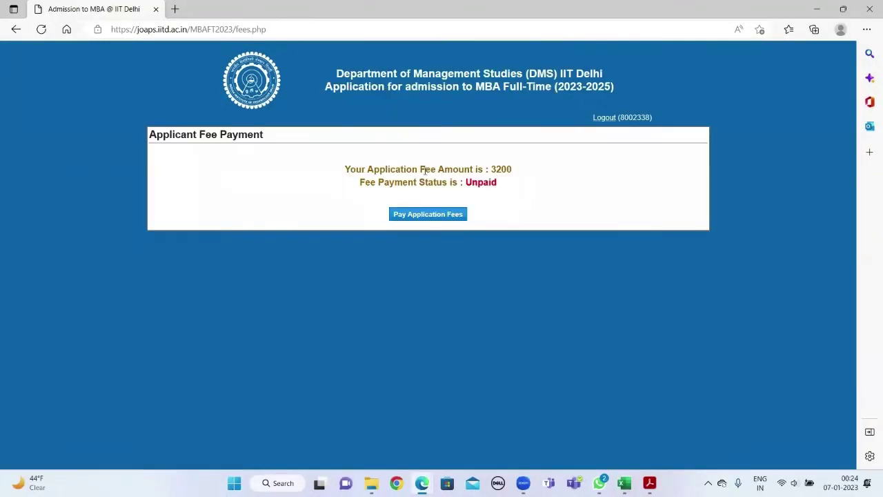
left_click_drag(339, 178, 510, 166)
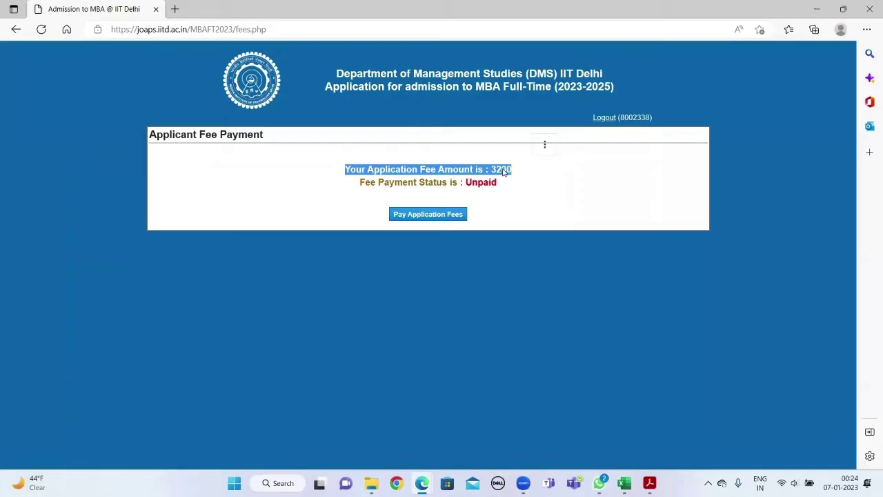
left_click(455, 217)
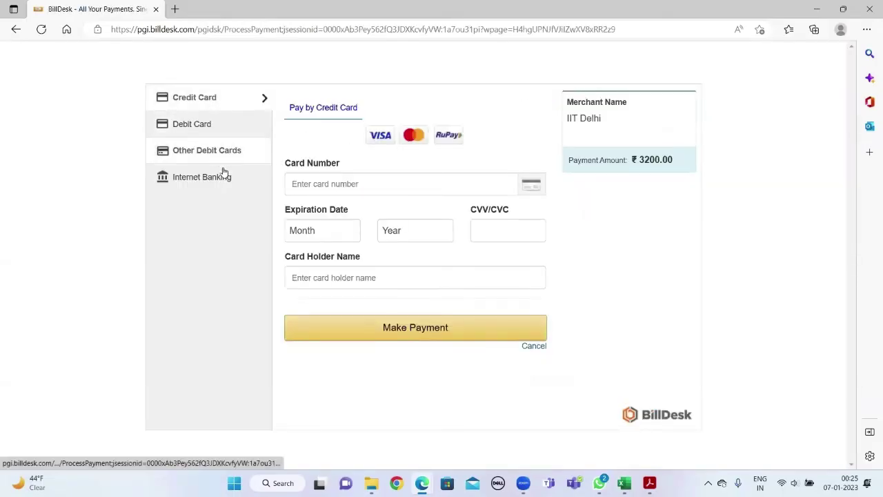
left_click(370, 185)
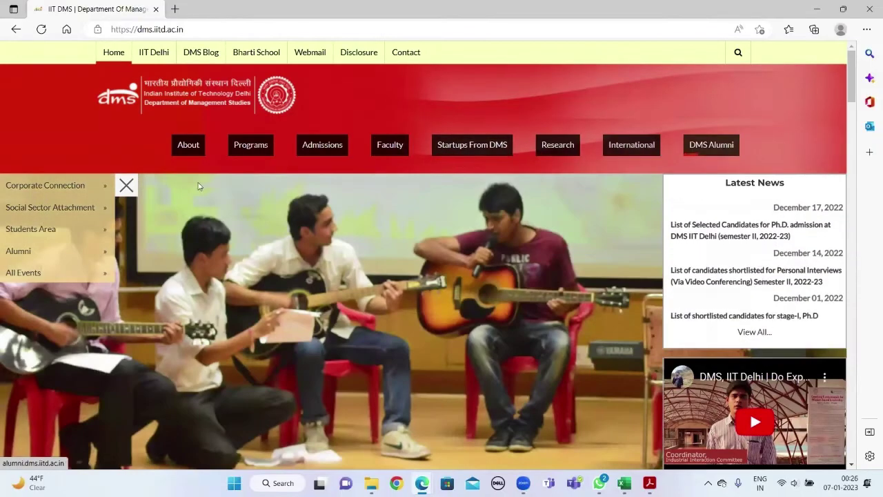
- Browse the Corporate Connection and All Events menus on the DMS homepage, then return to the top
mouse_move(88, 192)
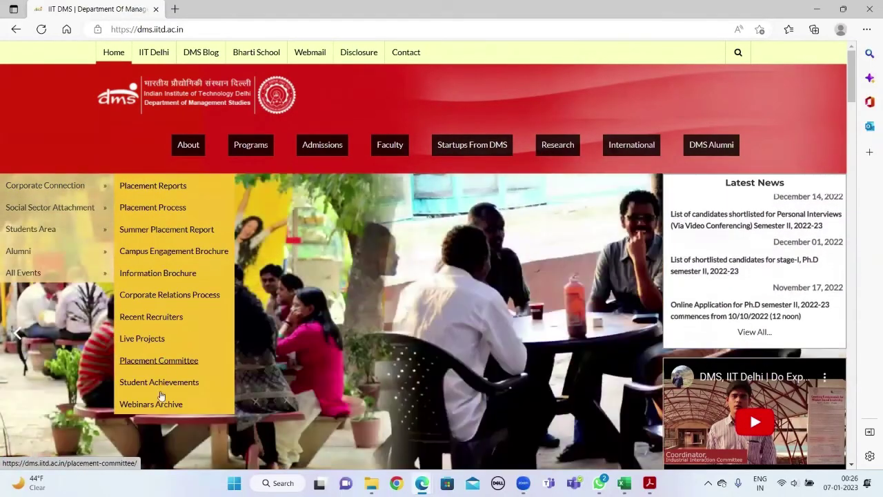
mouse_move(70, 278)
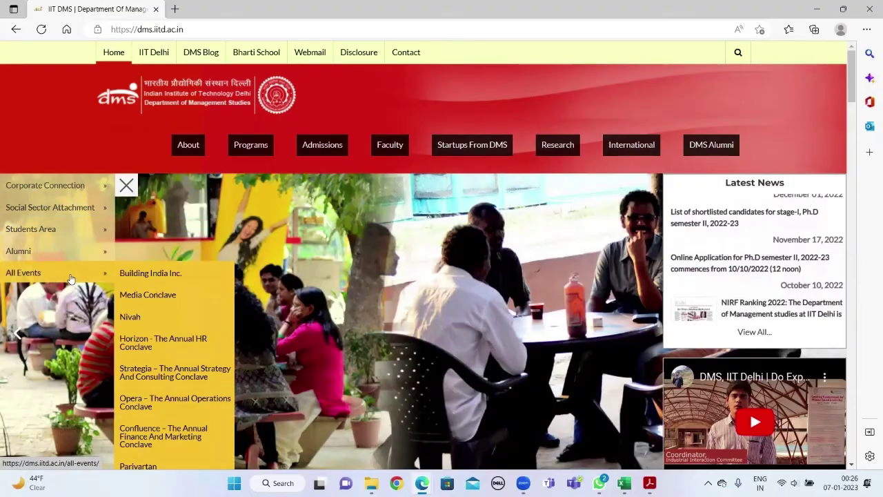
scroll(316, 295, "down", 3)
scroll(317, 299, "up", 3)
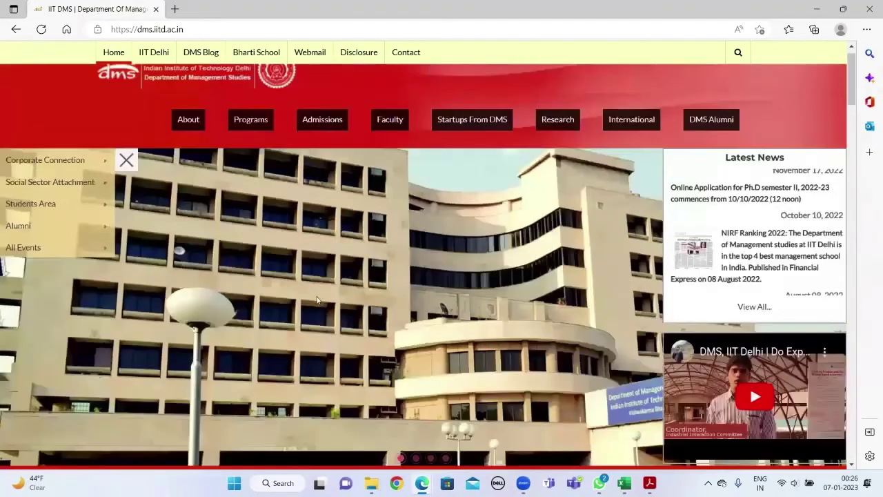
scroll(331, 227, "up", 1)
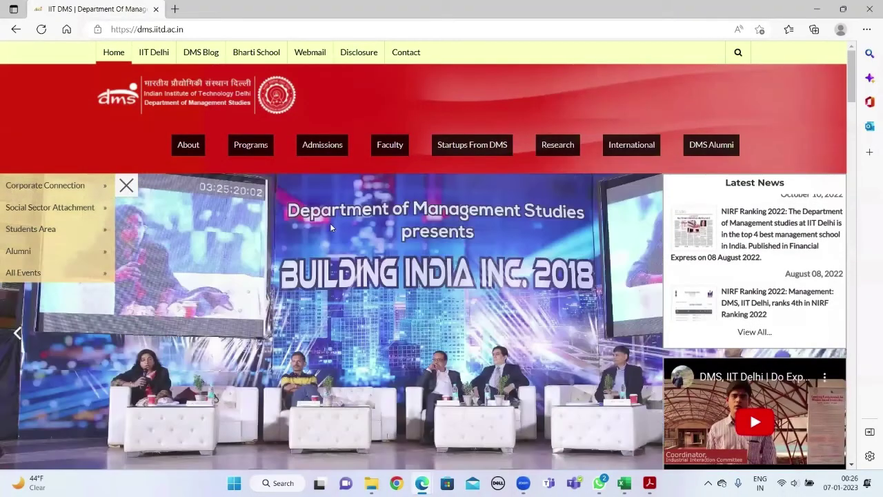